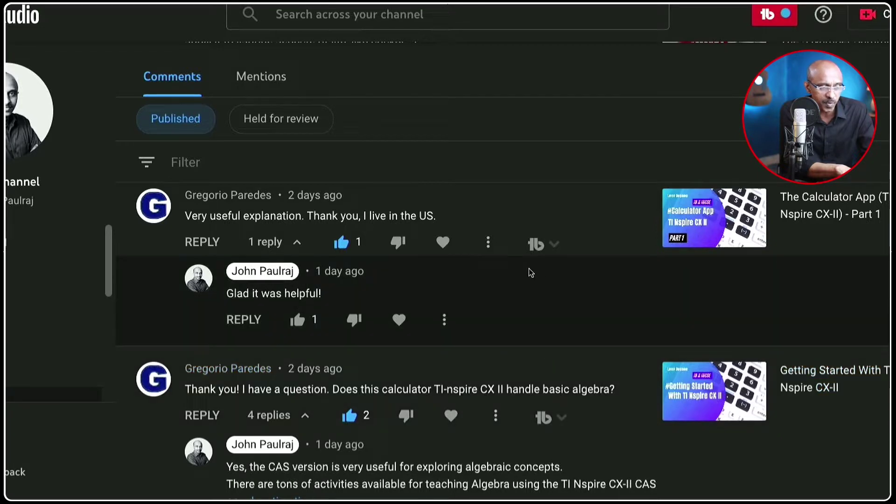
Step: Add a Calculator page to the new document
{"action": "scroll", "coordinate": [536, 280], "scroll_direction": "down", "scroll_amount": 4}
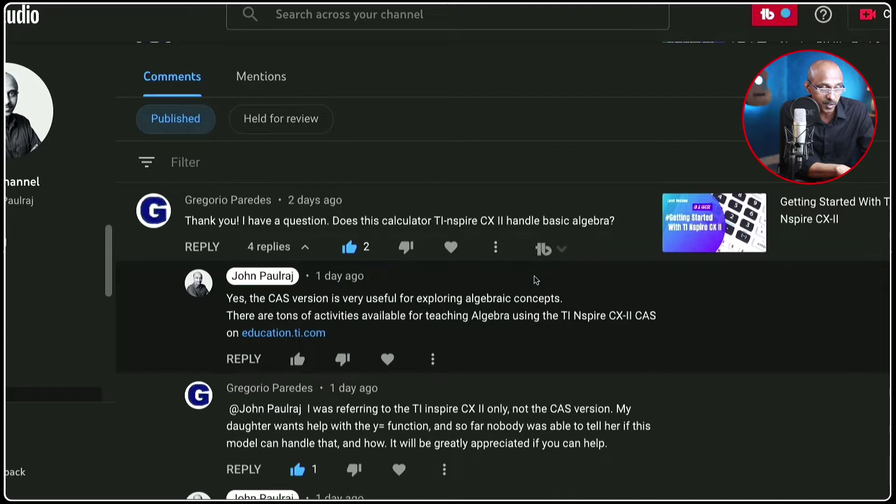
{"action": "scroll", "coordinate": [535, 280], "scroll_direction": "down", "scroll_amount": 3}
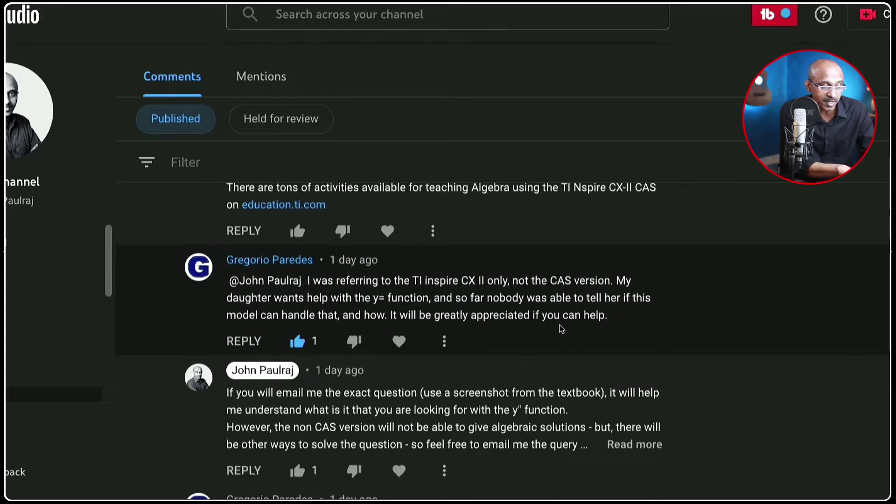
{"action": "scroll", "coordinate": [560, 326], "scroll_direction": "down", "scroll_amount": 3}
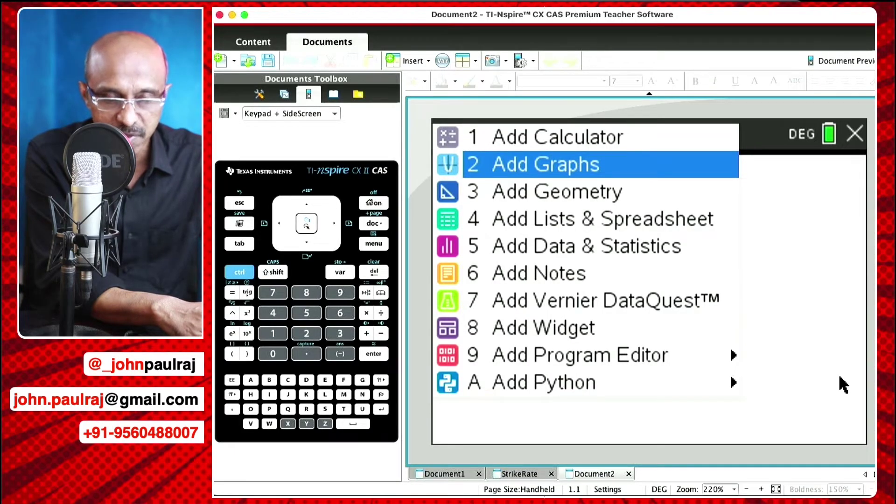
{"action": "left_click", "coordinate": [672, 148]}
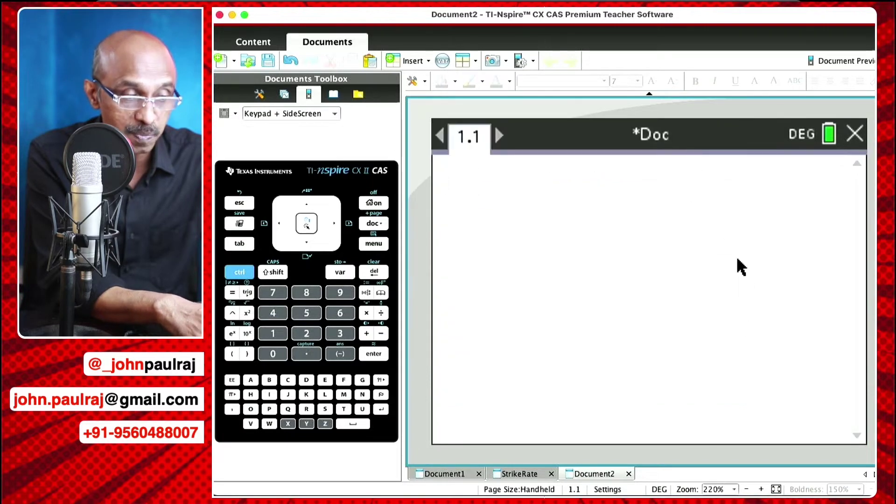
Step: Define f(x):=4x+1 and bring up the list of page types for a new page
{"action": "type", "text": "f"}
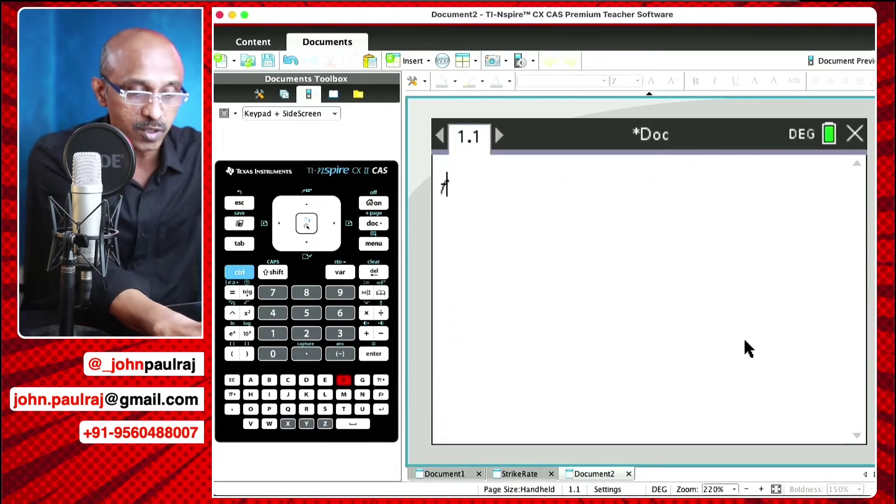
{"action": "type", "text": "(x"}
{"action": "key", "text": "Right"}
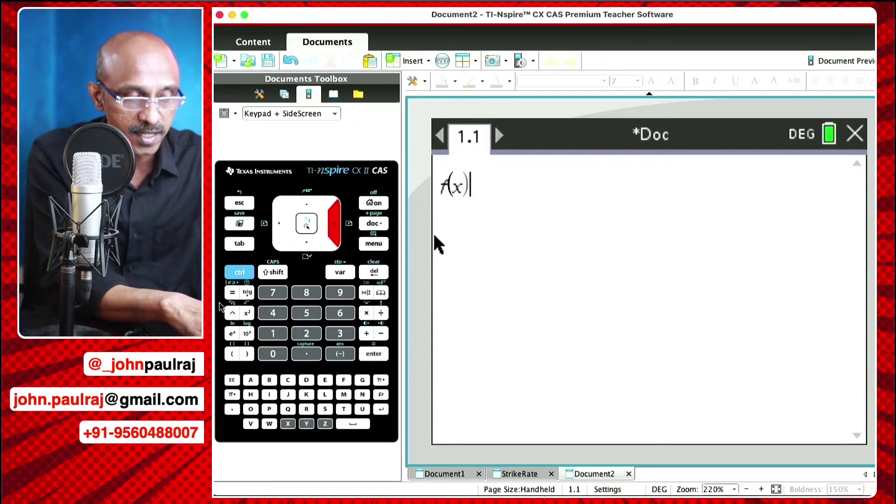
{"action": "left_click", "coordinate": [240, 272]}
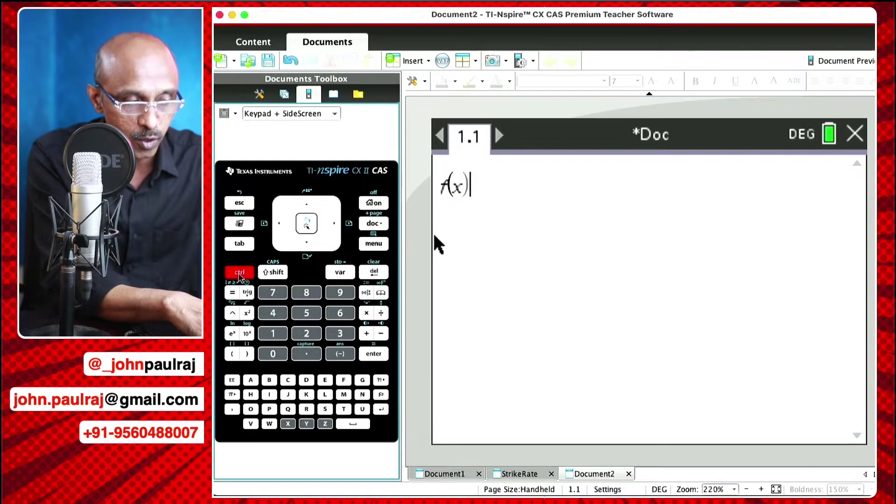
{"action": "left_click", "coordinate": [365, 293]}
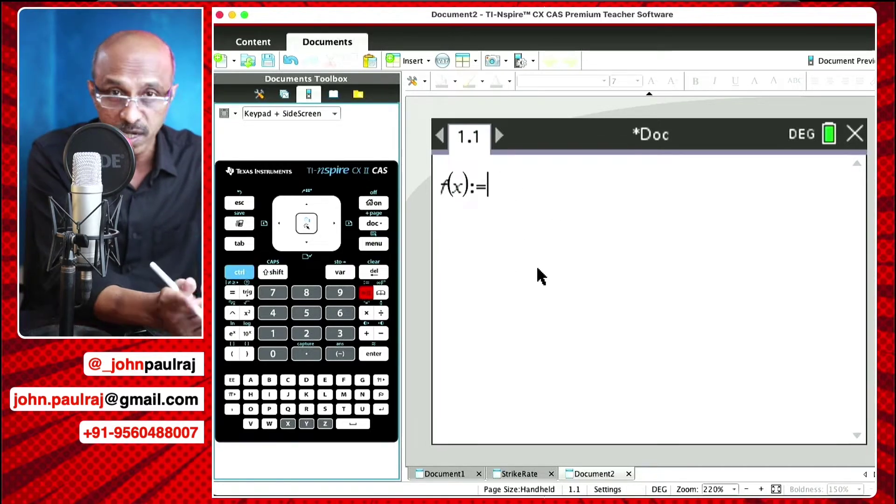
{"action": "type", "text": "4x+1"}
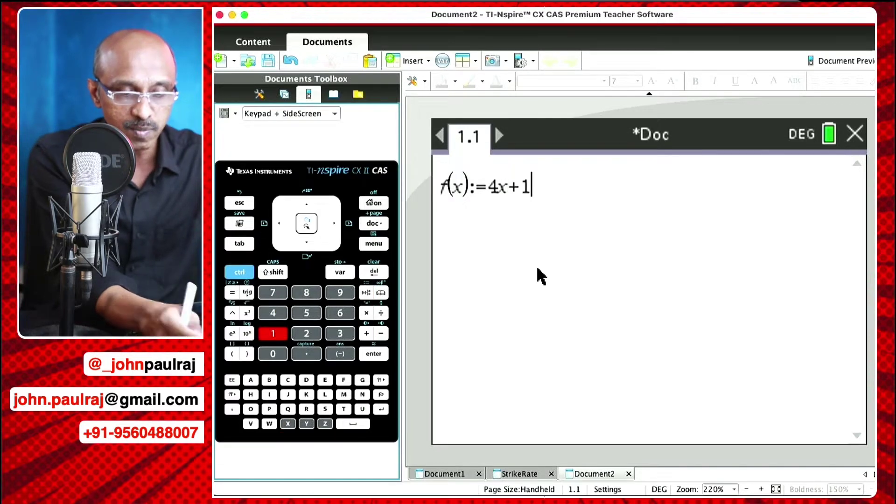
{"action": "key", "text": "Return"}
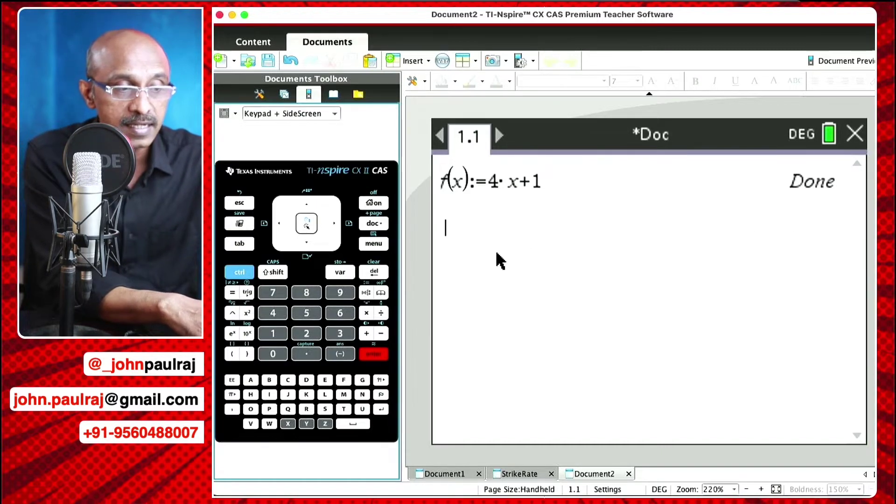
{"action": "left_click", "coordinate": [238, 273]}
{"action": "left_click", "coordinate": [373, 224]}
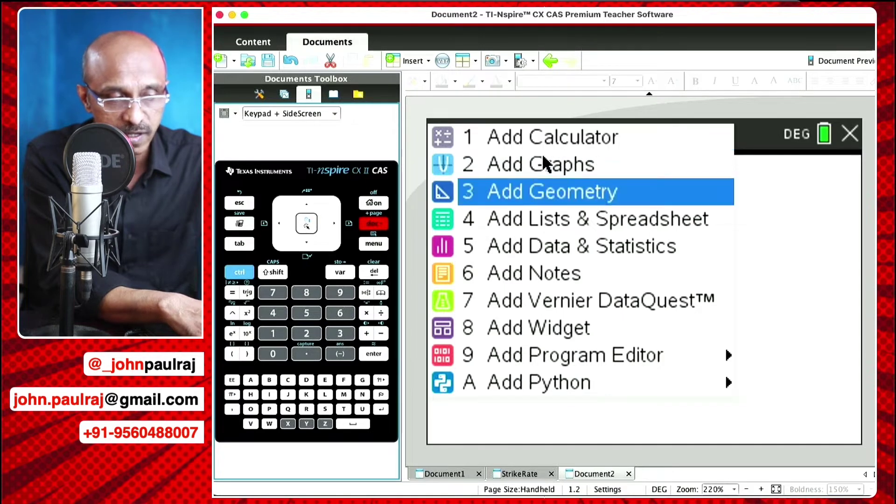
Step: Insert a Graphs page 1.2 and compare it with calculator page 1.1
{"action": "left_click", "coordinate": [573, 167]}
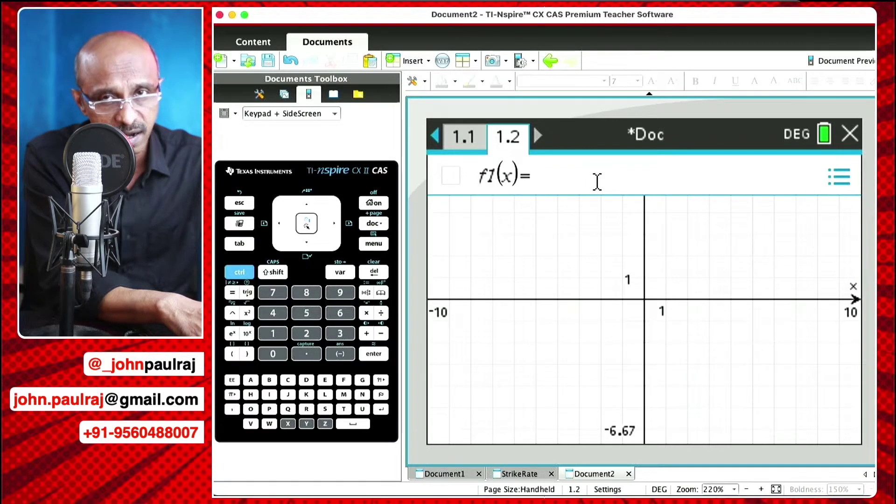
{"action": "left_click", "coordinate": [458, 136]}
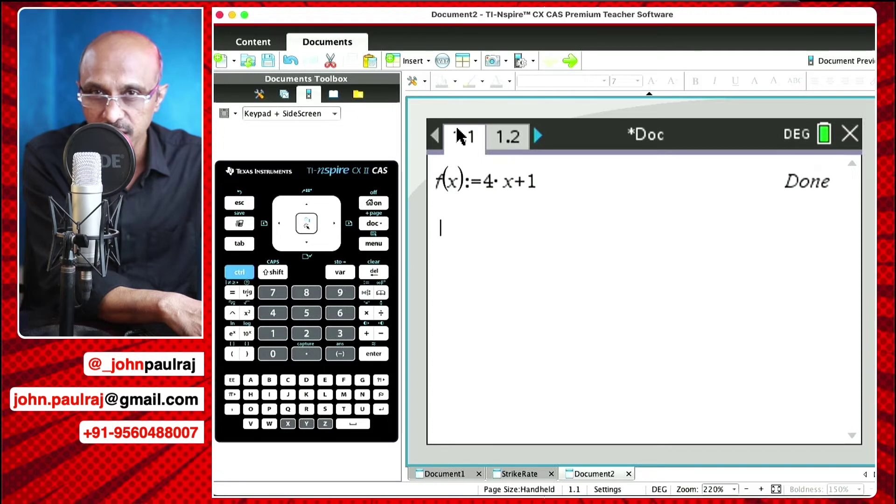
{"action": "left_click", "coordinate": [509, 136]}
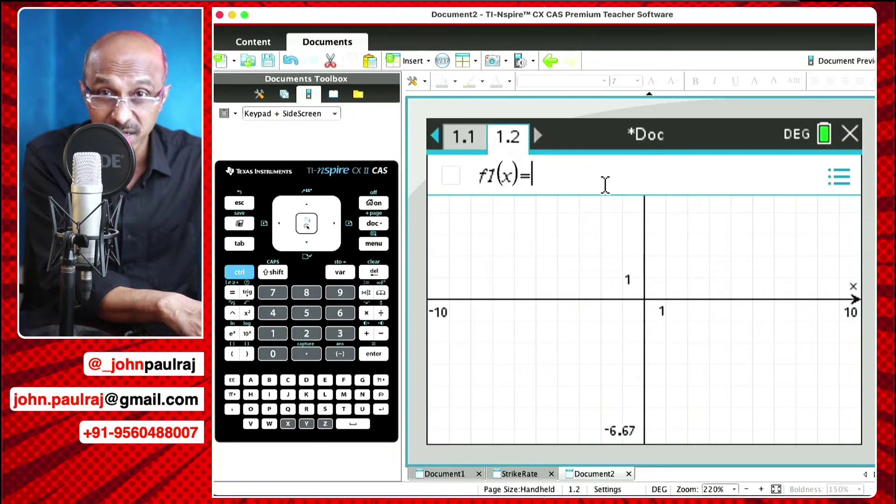
{"action": "left_click", "coordinate": [465, 139]}
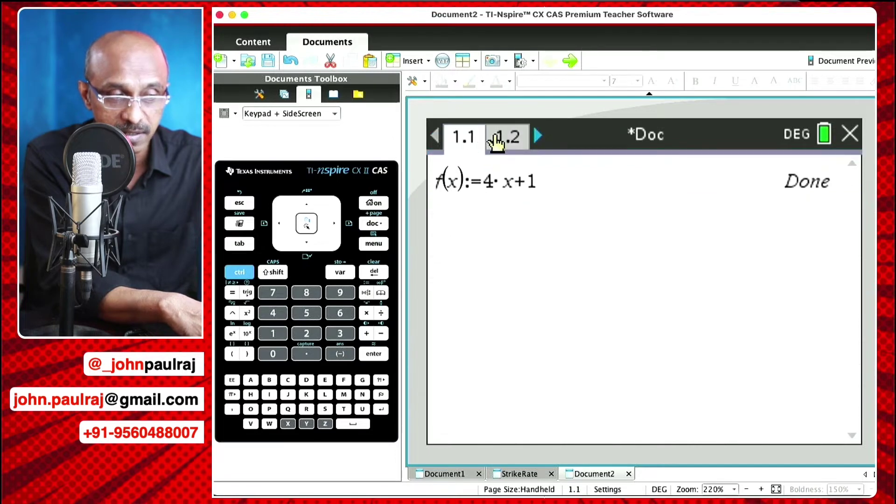
{"action": "left_click", "coordinate": [508, 137]}
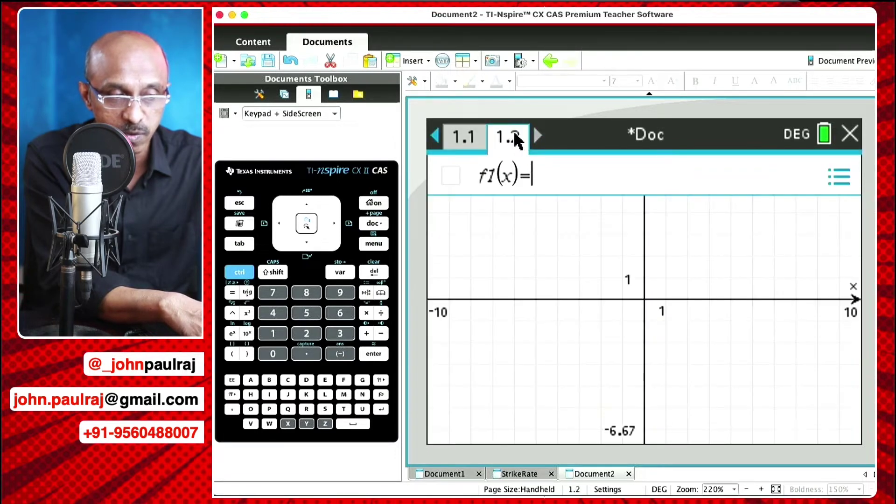
{"action": "left_click", "coordinate": [464, 137]}
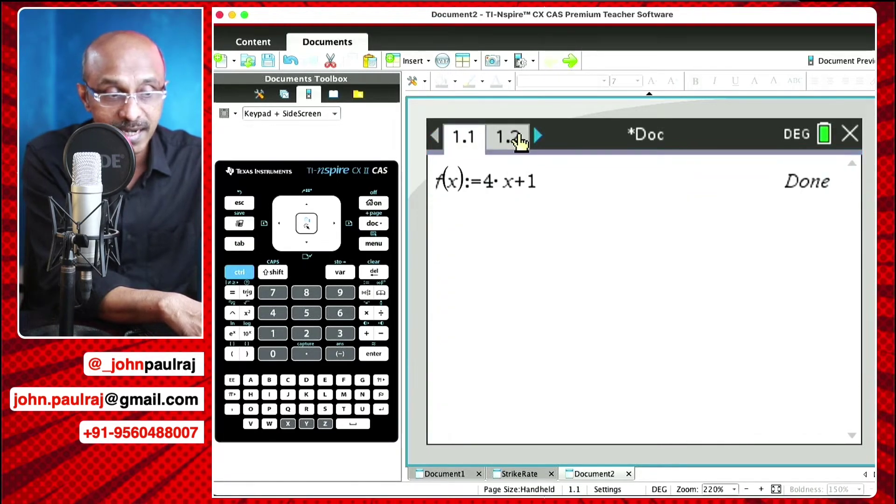
{"action": "left_click", "coordinate": [515, 136]}
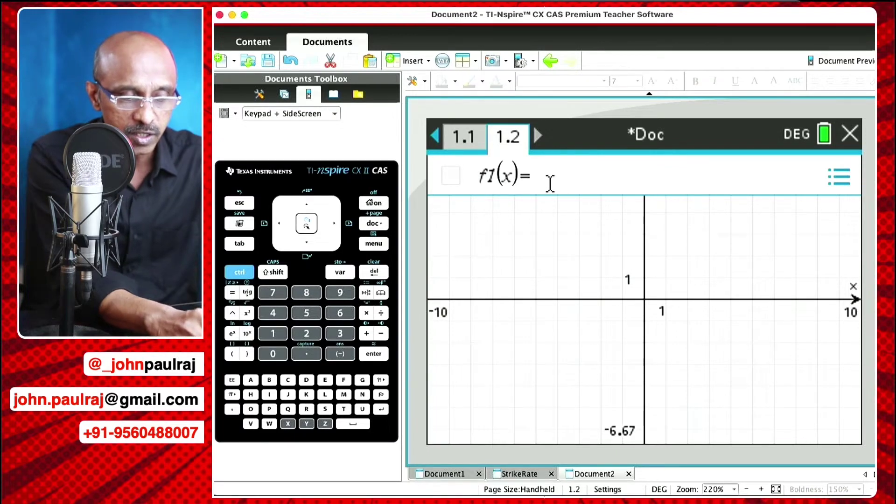
Step: Enter f1(x)=f(x) on the Graphs page to plot the line 4x+1
{"action": "type", "text": "f(x"}
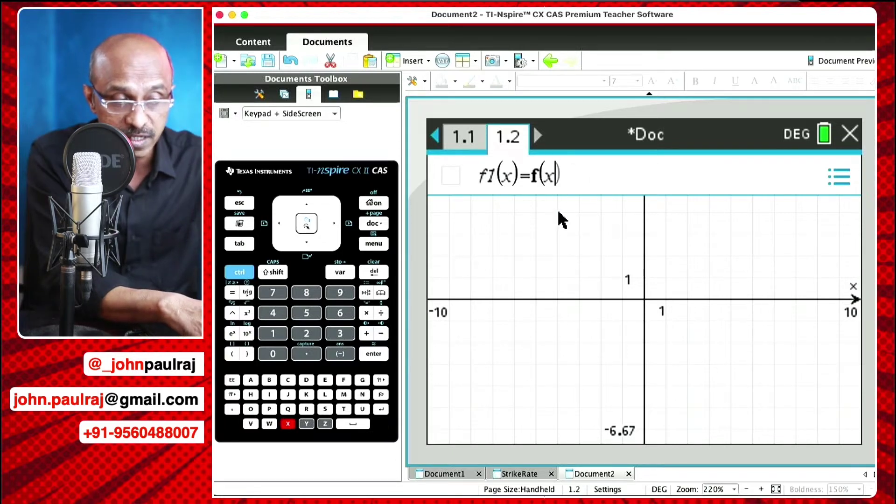
{"action": "left_click", "coordinate": [463, 140]}
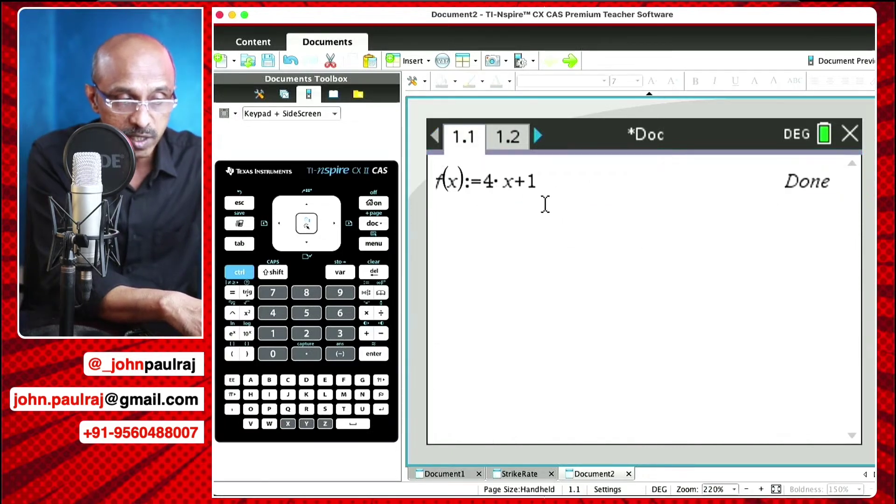
{"action": "left_click", "coordinate": [511, 136]}
{"action": "type", "text": "f1"}
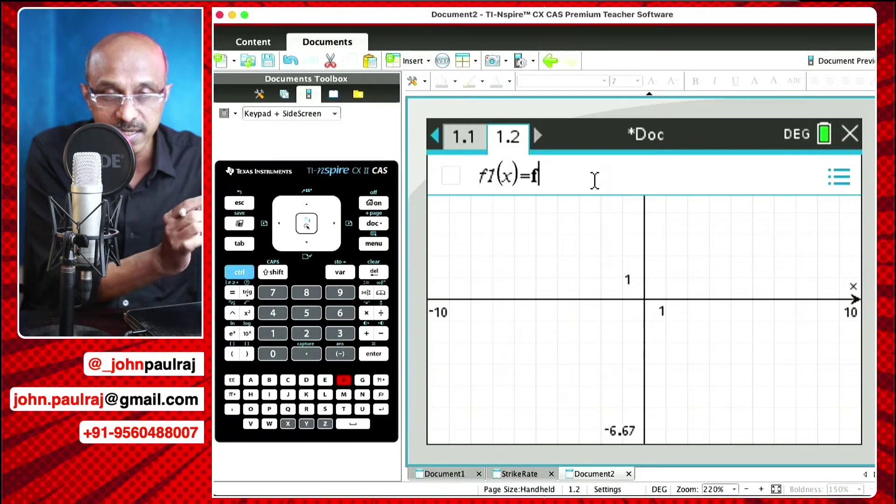
{"action": "type", "text": "(x"}
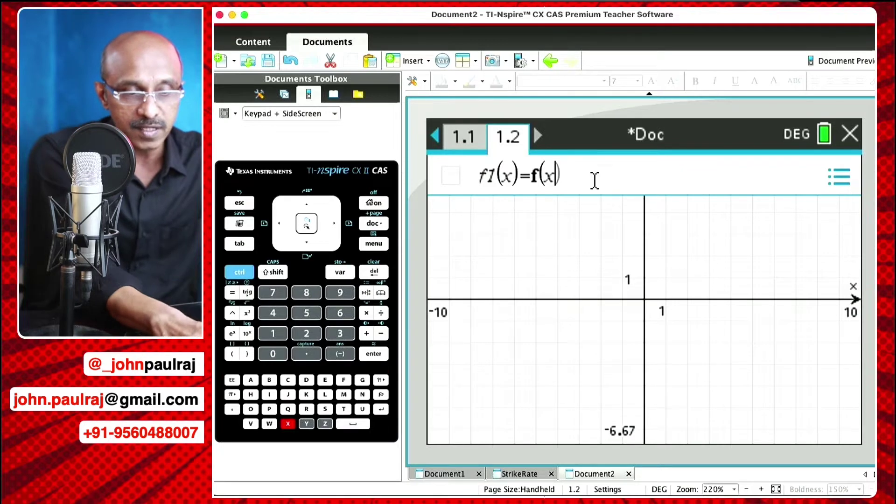
{"action": "key", "text": "Return"}
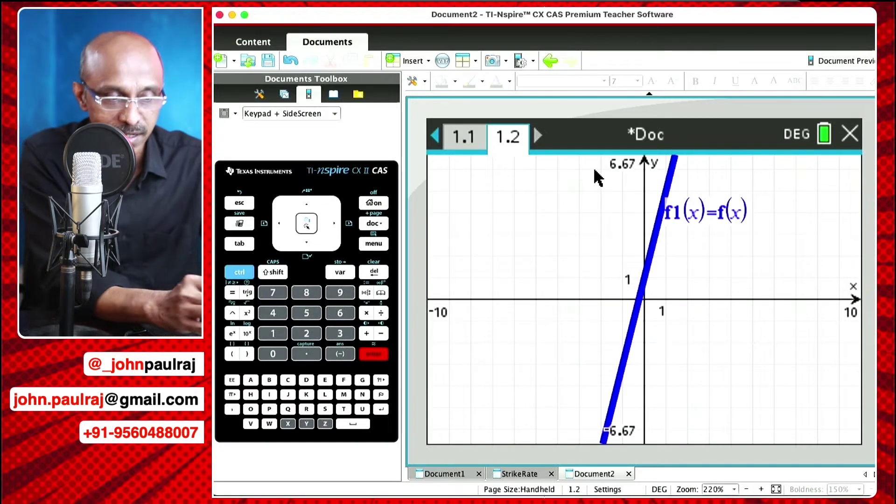
{"action": "left_click", "coordinate": [677, 186]}
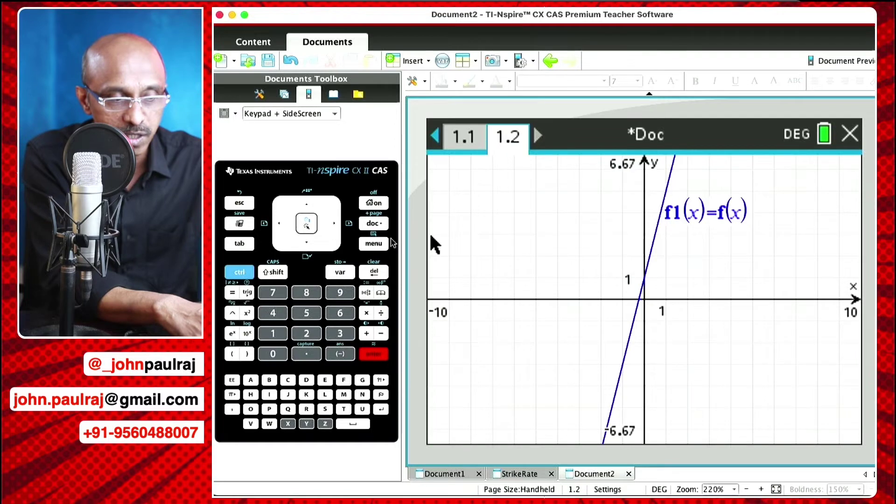
Step: Show a split-screen table of f1(x) values beside the graph
{"action": "left_click", "coordinate": [376, 244]}
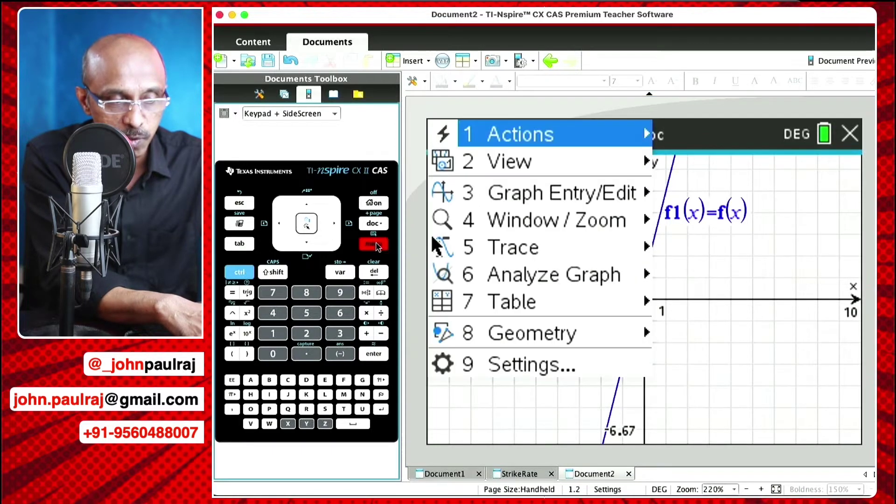
{"action": "mouse_move", "coordinate": [513, 300]}
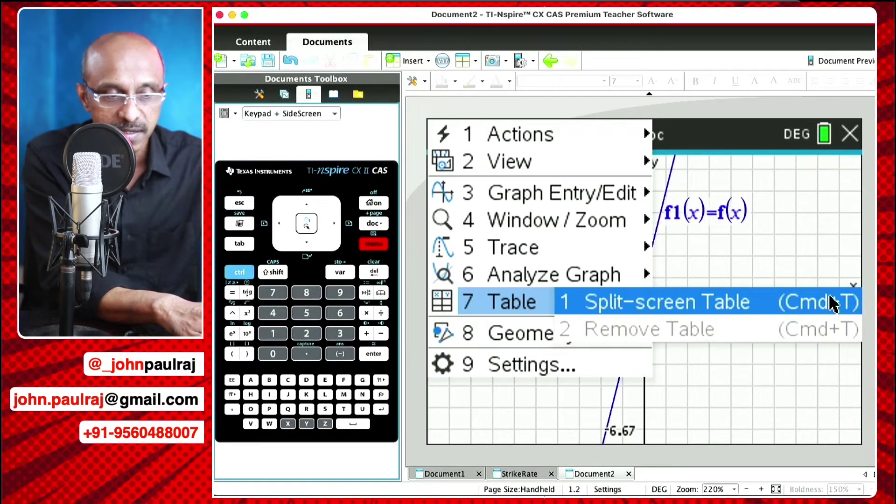
{"action": "key", "text": "Escape"}
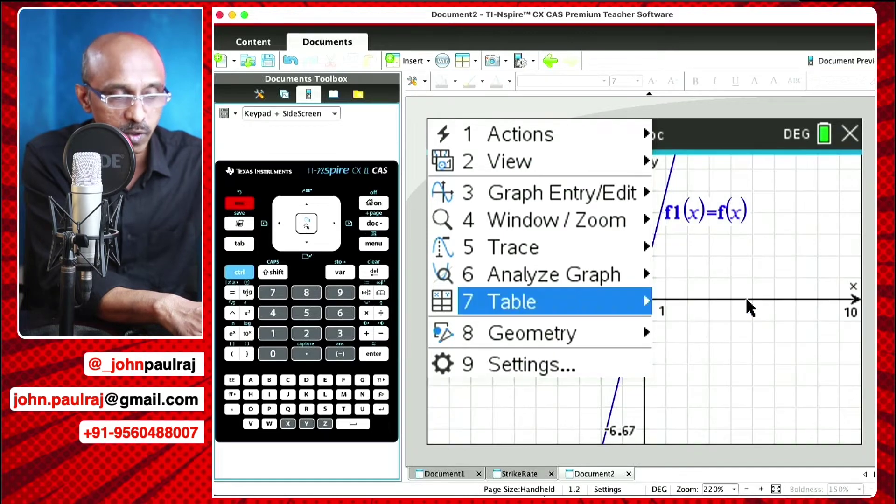
{"action": "key", "text": "Escape"}
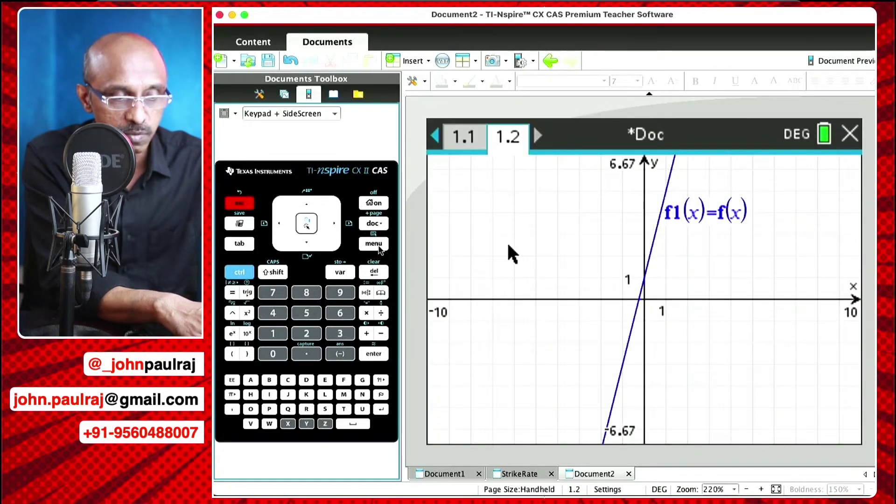
{"action": "left_click", "coordinate": [379, 246]}
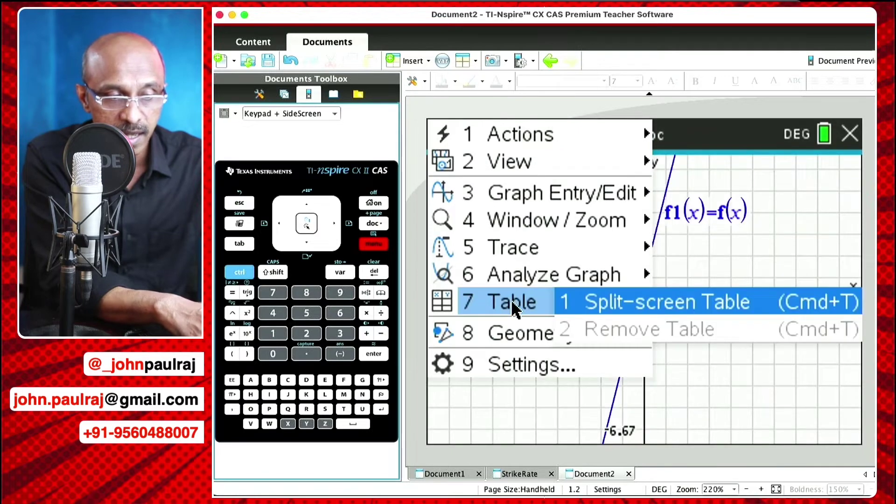
{"action": "left_click", "coordinate": [671, 304]}
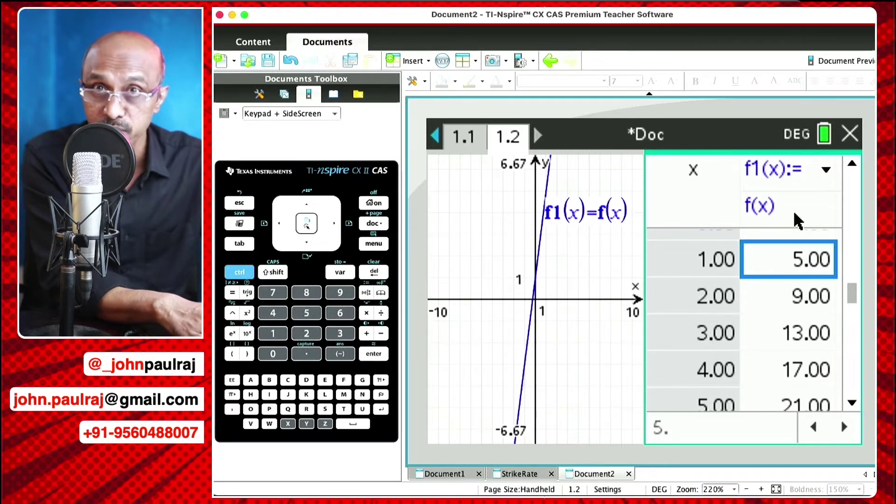
Step: On page 1.1, copy the earlier f(x):=4·x+1 definition into the entry line
{"action": "left_click", "coordinate": [458, 140]}
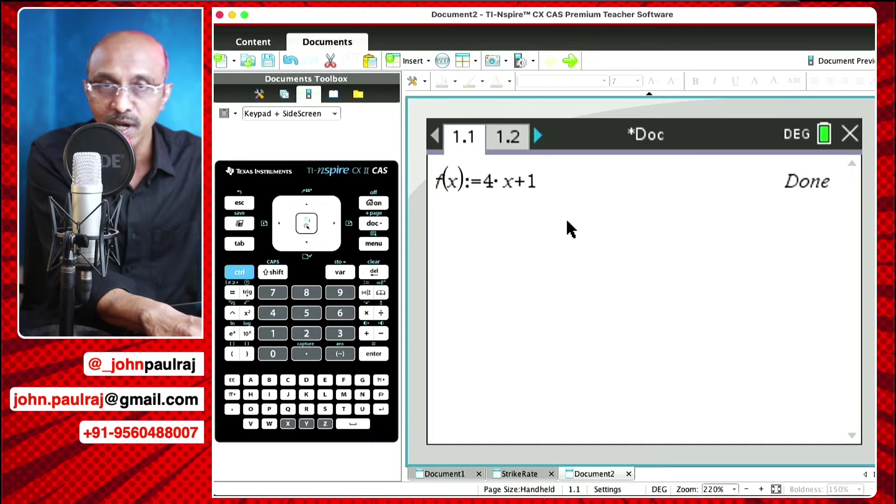
{"action": "key", "text": "Up"}
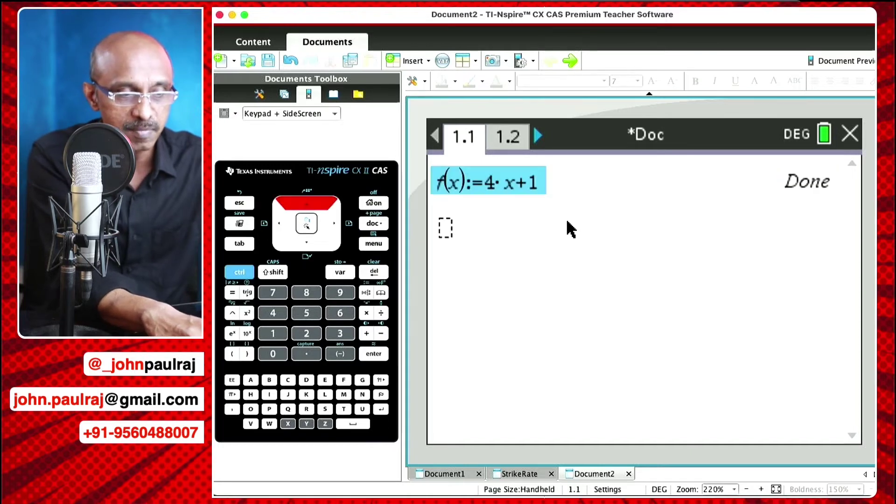
{"action": "key", "text": "Return"}
Step: Square the x so f(x) becomes 4·x²+1
{"action": "left_click", "coordinate": [513, 229]}
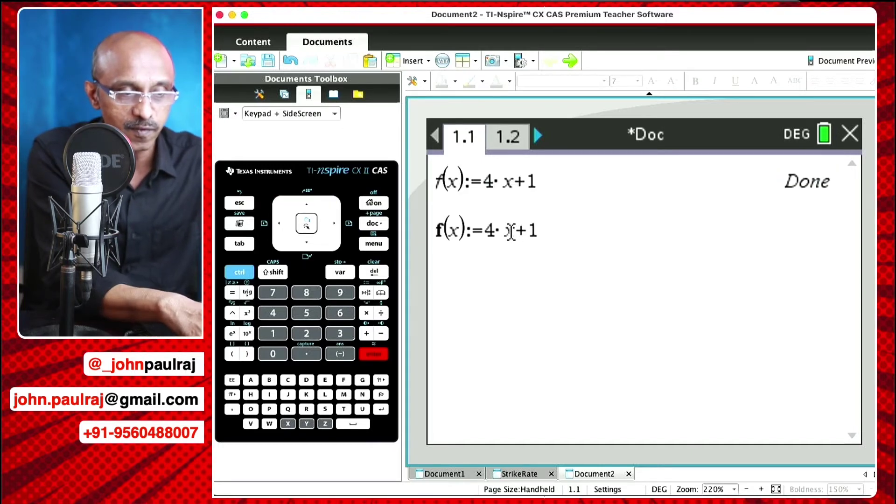
{"action": "left_click", "coordinate": [247, 312]}
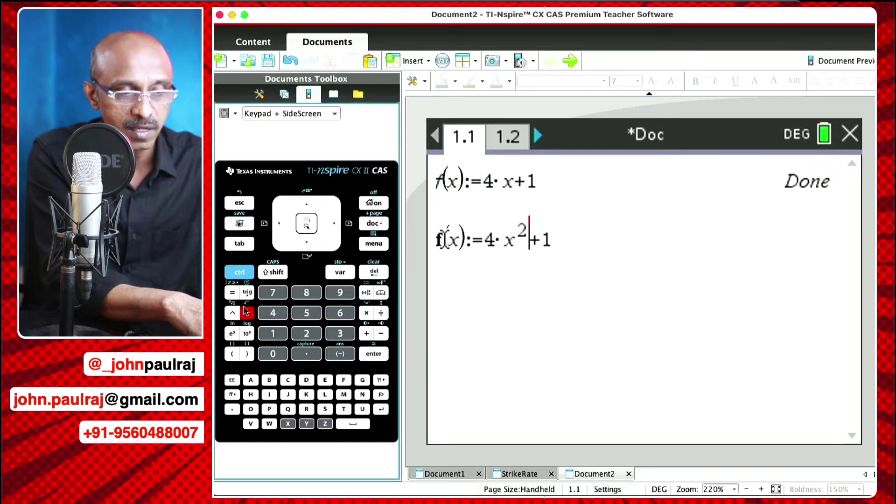
{"action": "key", "text": "Return"}
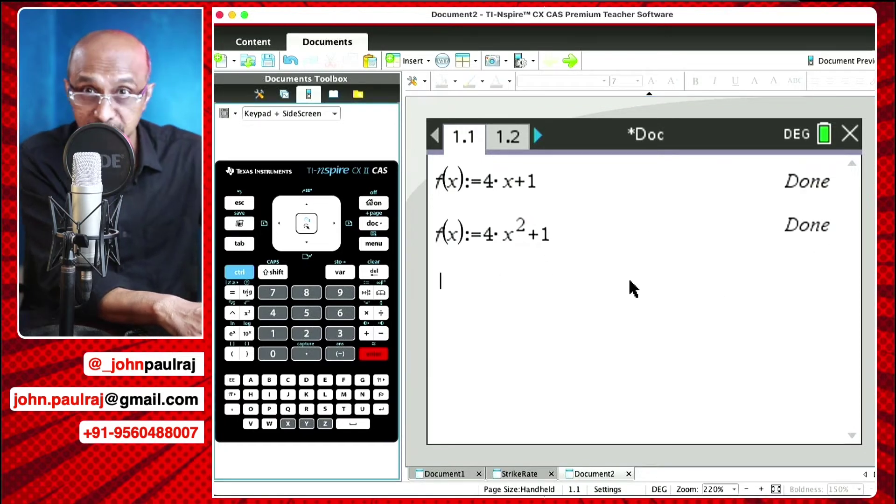
Step: Check the table on page 1.2 showing 5 at x=1 and 17 at x=2
{"action": "left_click", "coordinate": [504, 140]}
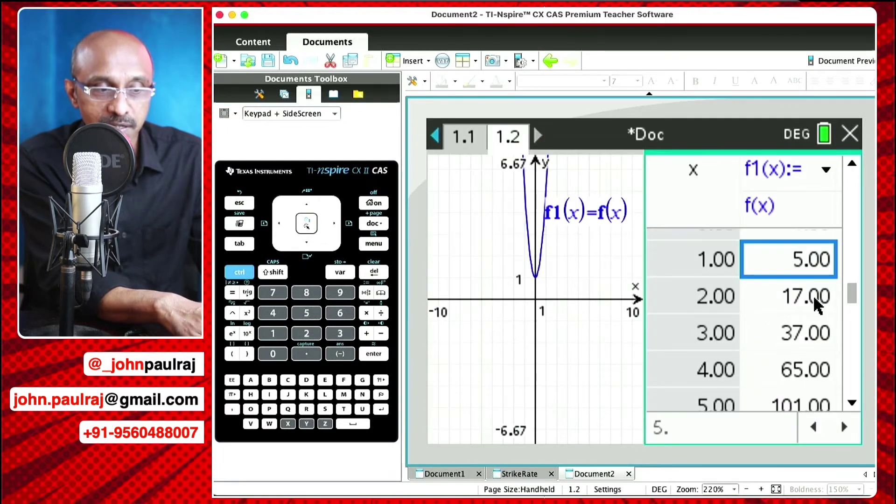
{"action": "left_click", "coordinate": [716, 262]}
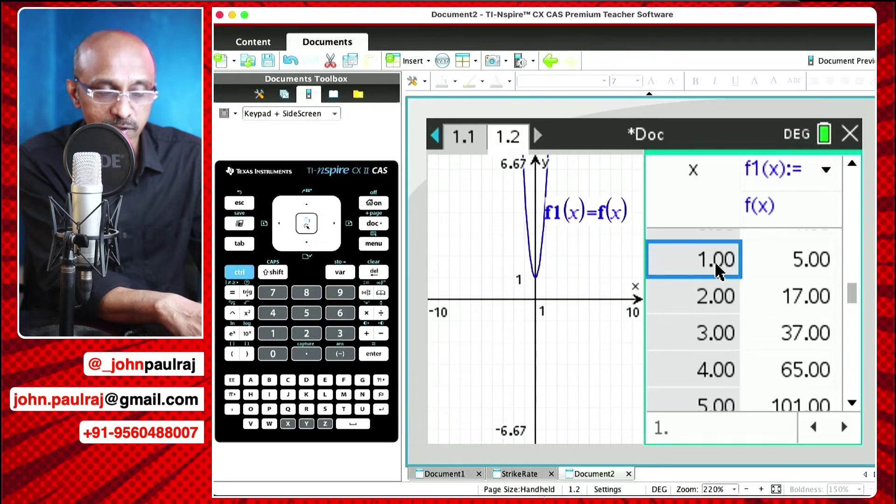
{"action": "left_click", "coordinate": [801, 272]}
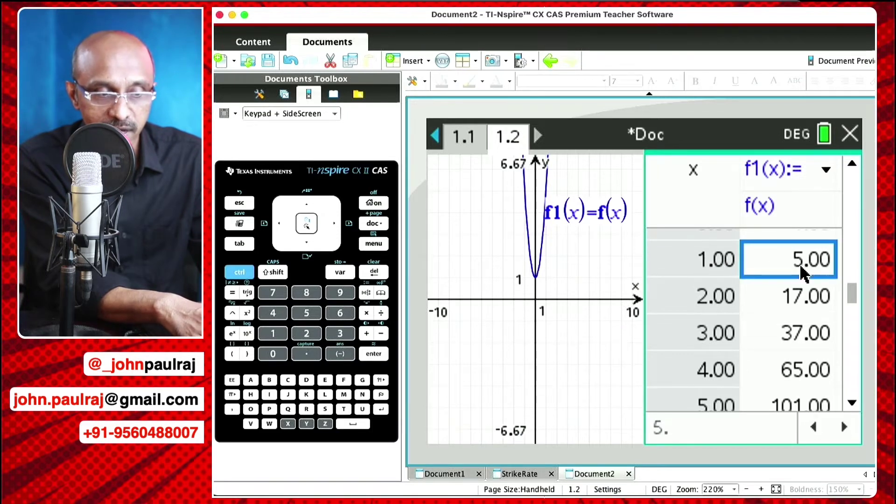
{"action": "left_click", "coordinate": [715, 300]}
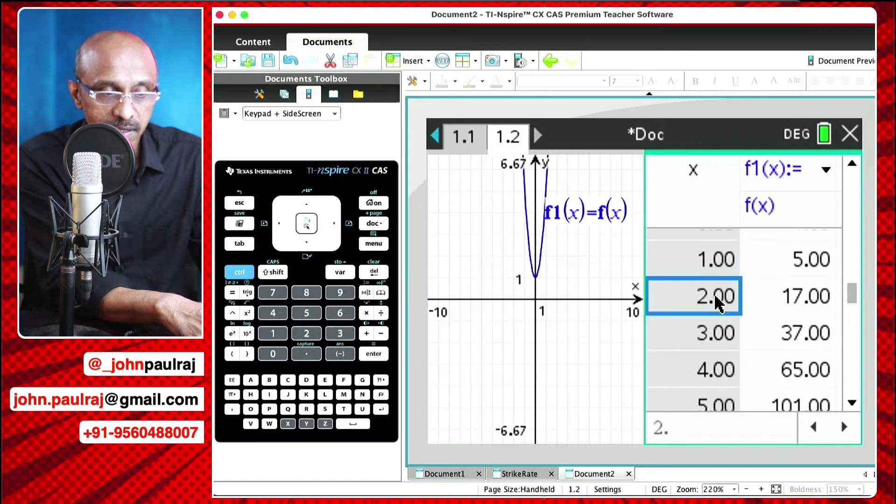
{"action": "left_click", "coordinate": [817, 302]}
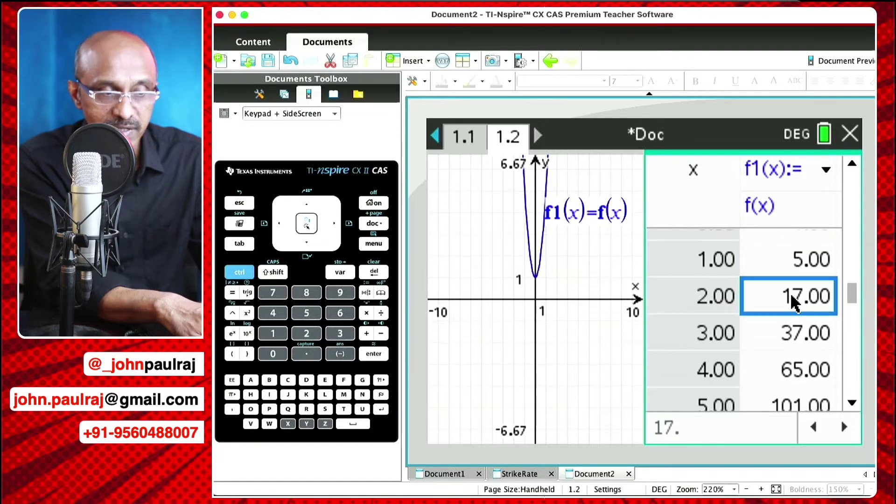
{"action": "left_click", "coordinate": [467, 137]}
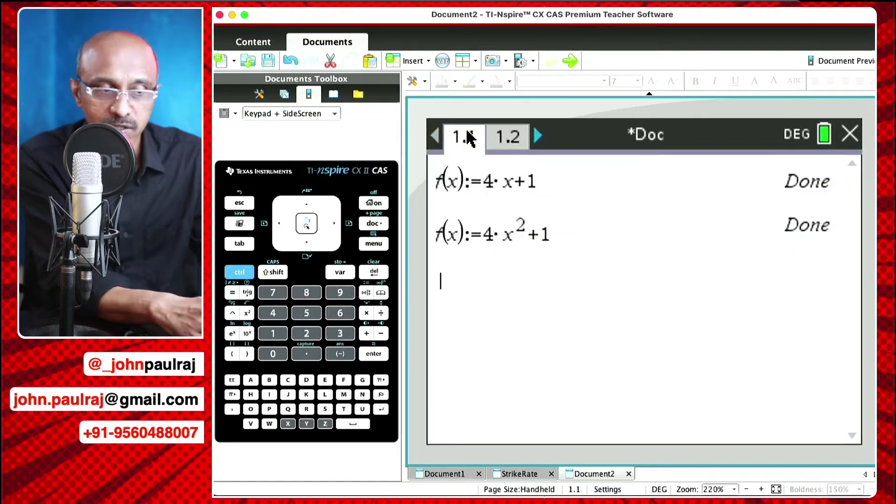
Step: Recall the f(x):=4·x²+1 definition and delete its right-hand side
{"action": "key", "text": "Up"}
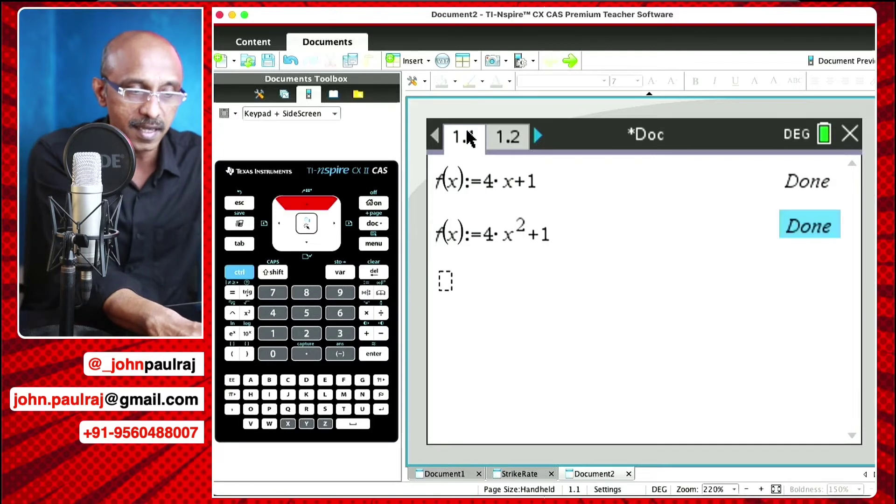
{"action": "key", "text": "Up"}
{"action": "key", "text": "Return"}
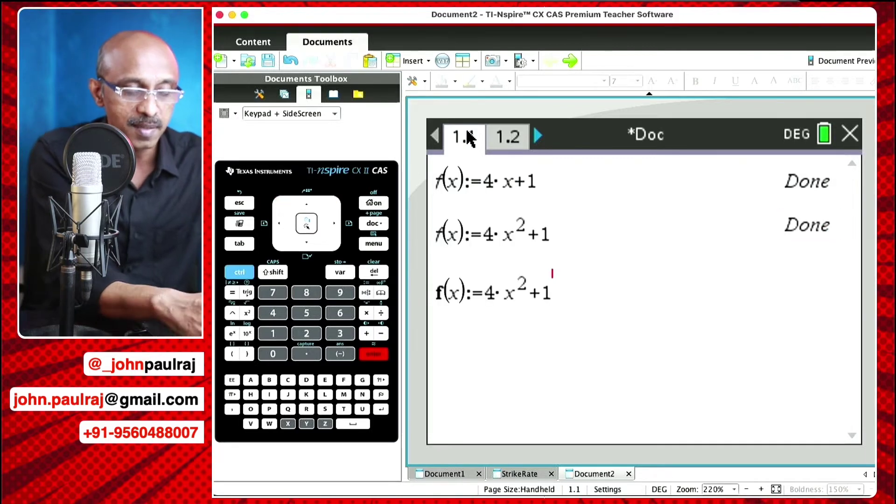
{"action": "left_click_drag", "start_coordinate": [548, 290], "coordinate": [482, 293]}
{"action": "key", "text": "BackSpace"}
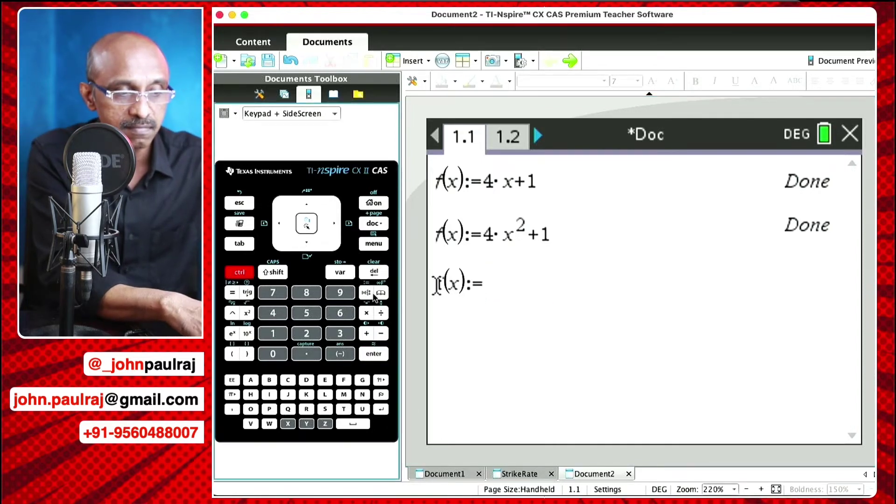
Step: Define f(x) as the fraction (x+1)/x and view its hyperbola on page 1.2
{"action": "left_click", "coordinate": [381, 313]}
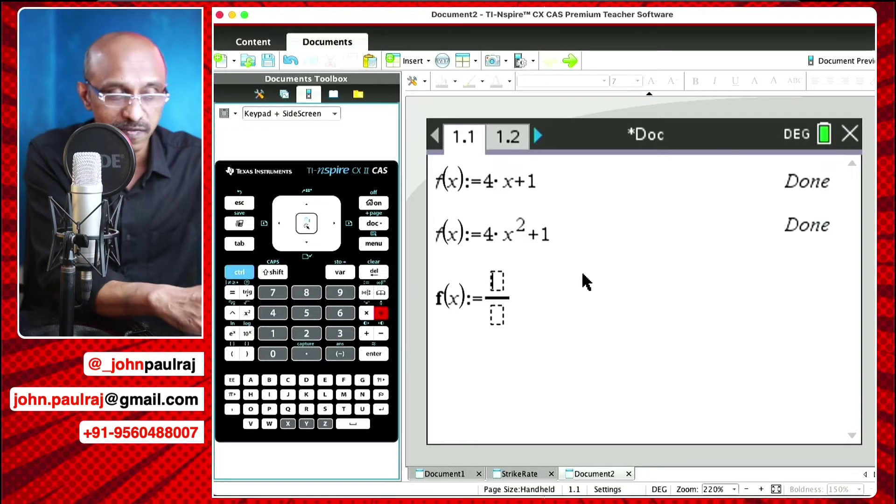
{"action": "left_click", "coordinate": [496, 317]}
{"action": "type", "text": "x"}
{"action": "left_click", "coordinate": [496, 282]}
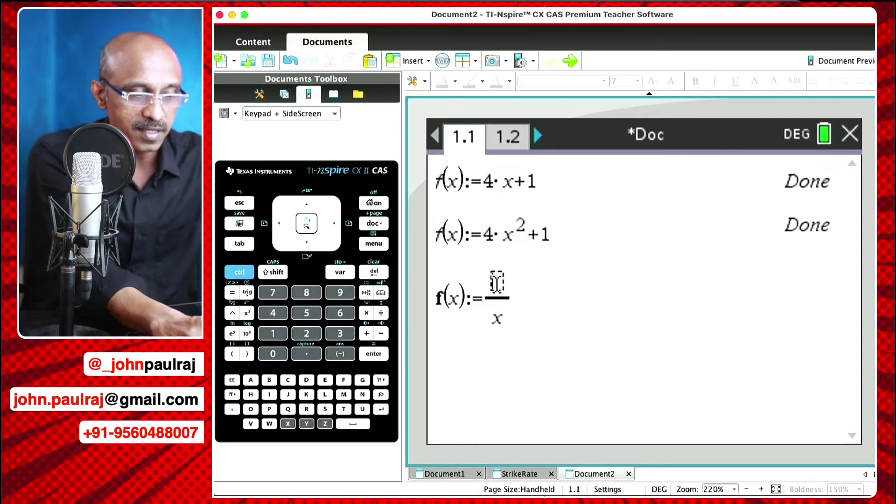
{"action": "type", "text": "x+1"}
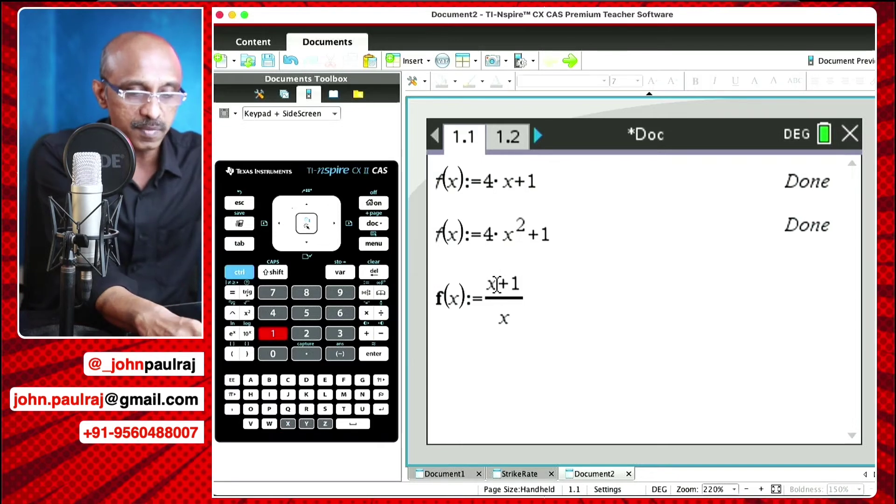
{"action": "key", "text": "Return"}
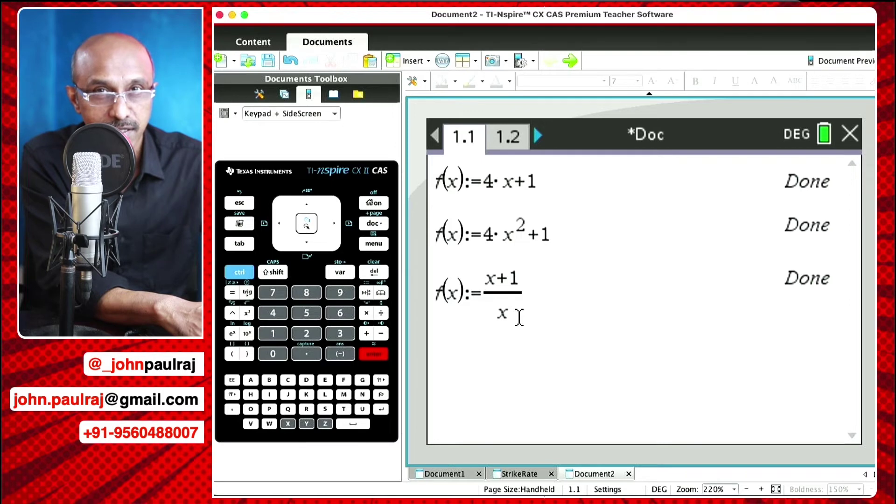
{"action": "left_click", "coordinate": [507, 136]}
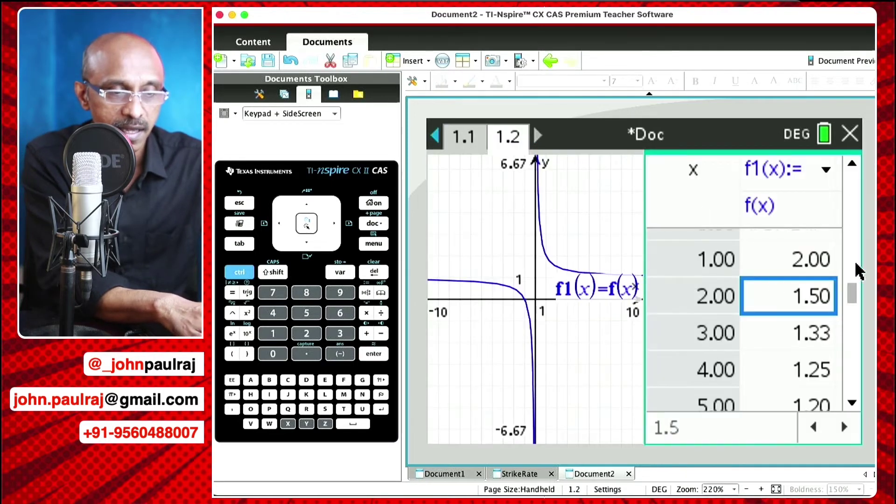
Step: Widen the table pane beside the hyperbola, showing #UND at x = 0
{"action": "left_click", "coordinate": [853, 165]}
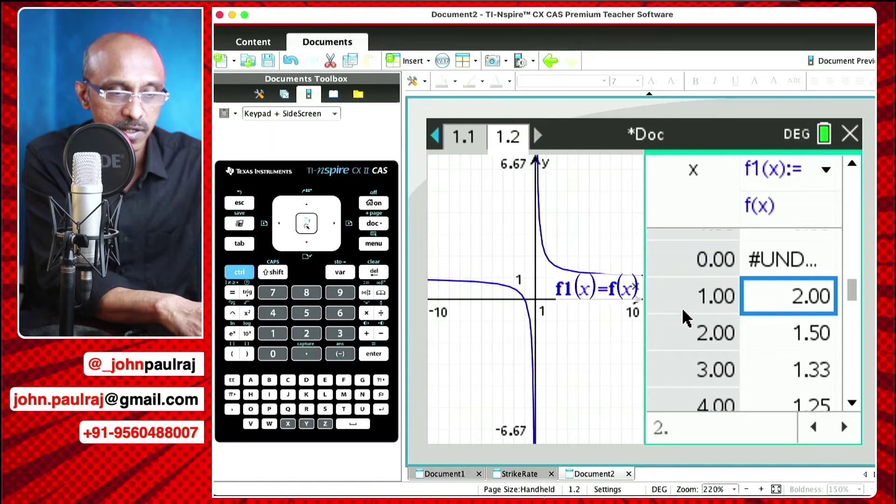
{"action": "left_click", "coordinate": [723, 297]}
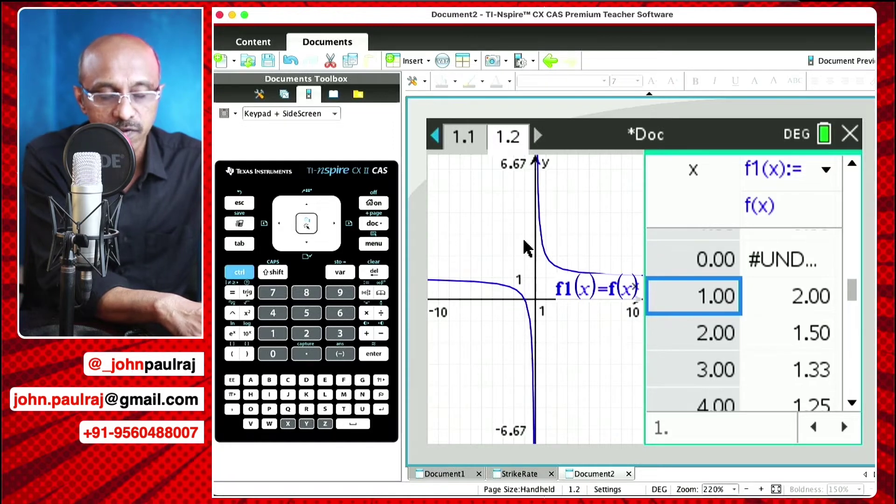
{"action": "left_click_drag", "start_coordinate": [643, 218], "coordinate": [602, 208]}
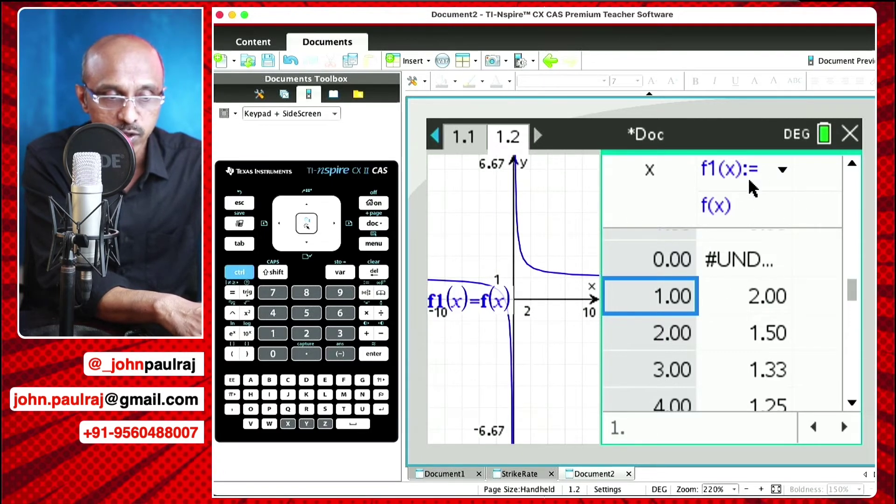
{"action": "left_click", "coordinate": [562, 214]}
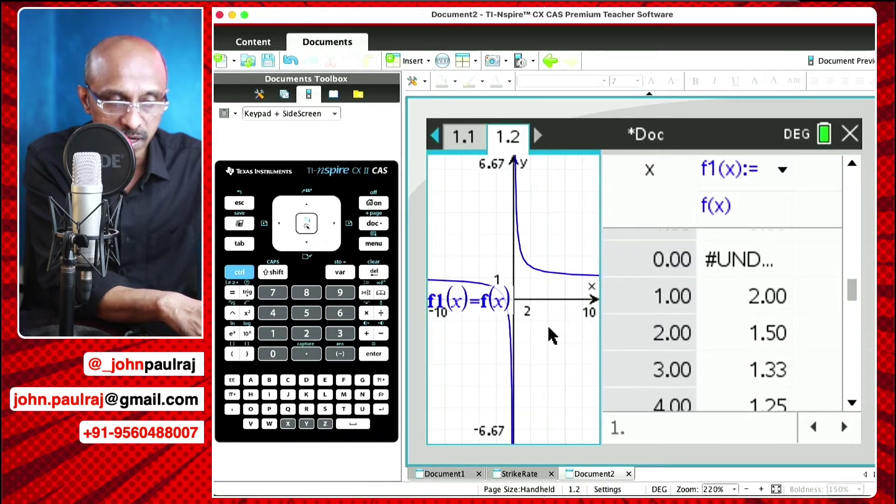
{"action": "left_click", "coordinate": [658, 223]}
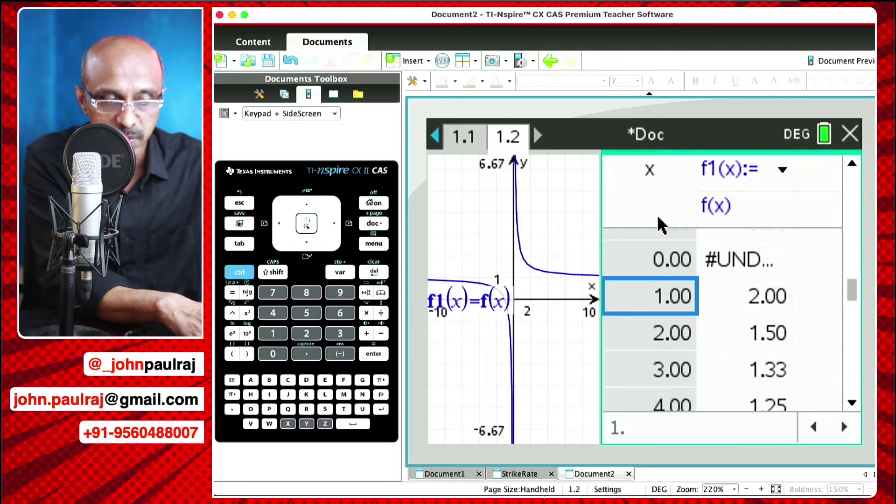
{"action": "left_click", "coordinate": [559, 224]}
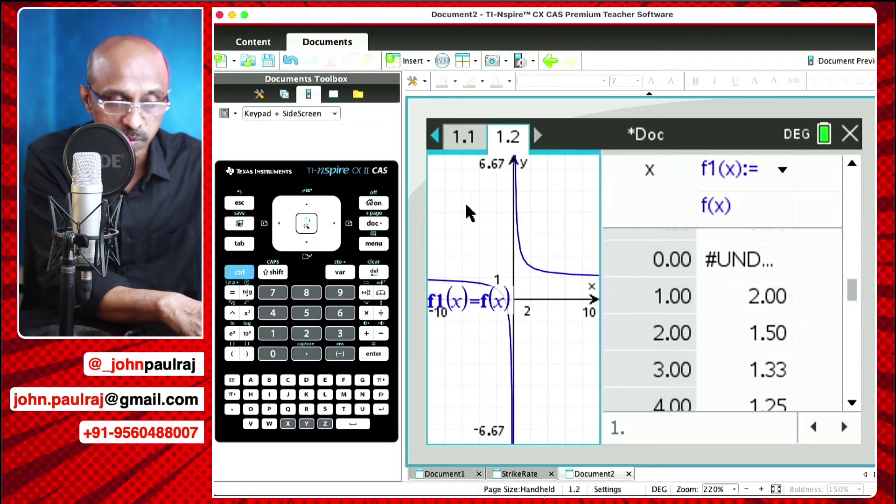
Step: Browse the graph and table option menus without choosing anything
{"action": "left_click", "coordinate": [374, 243]}
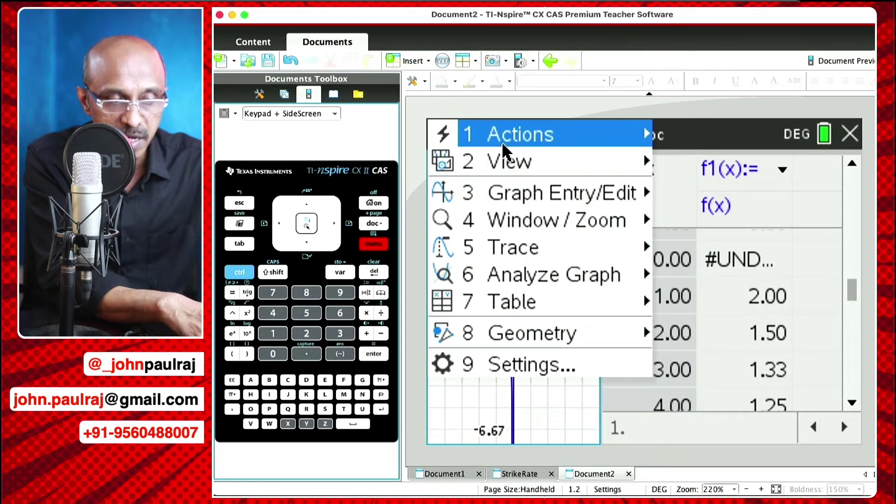
{"action": "mouse_move", "coordinate": [534, 309]}
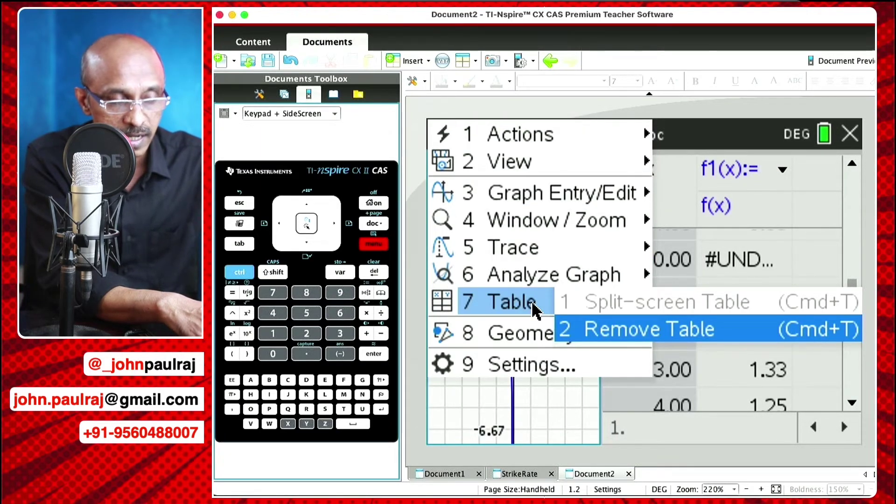
{"action": "key", "text": "Escape"}
{"action": "key", "text": "Escape"}
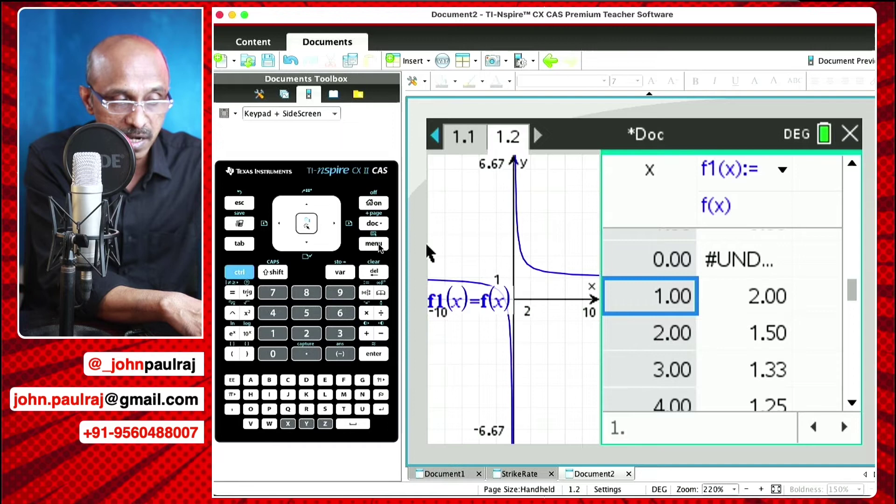
{"action": "key", "text": "ctrl+m"}
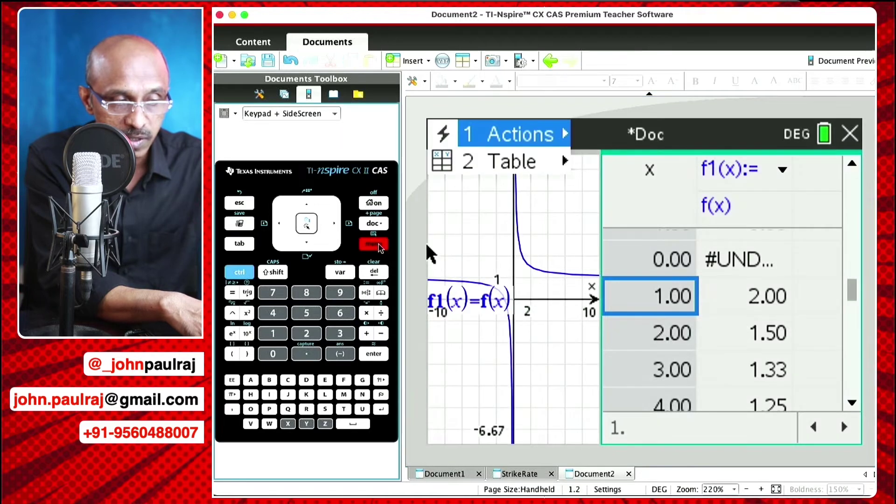
{"action": "left_click", "coordinate": [544, 161]}
{"action": "mouse_move", "coordinate": [541, 137]}
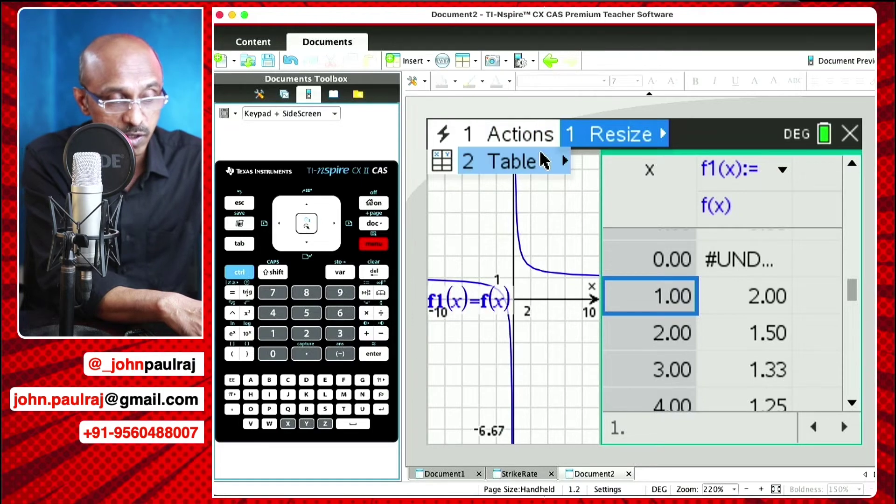
{"action": "key", "text": "Escape"}
Step: With the table focused, bring up its Table submenu with Edit Table Settings
{"action": "left_click", "coordinate": [558, 197]}
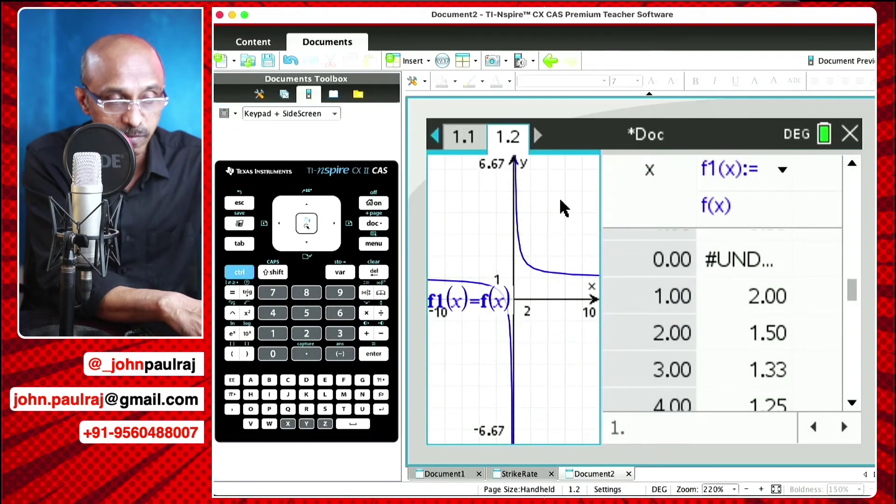
{"action": "left_click", "coordinate": [374, 245]}
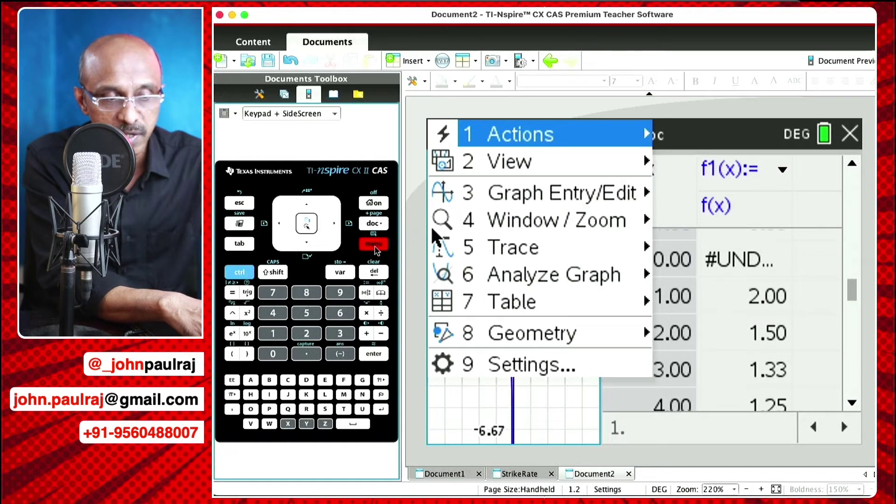
{"action": "left_click", "coordinate": [376, 251]}
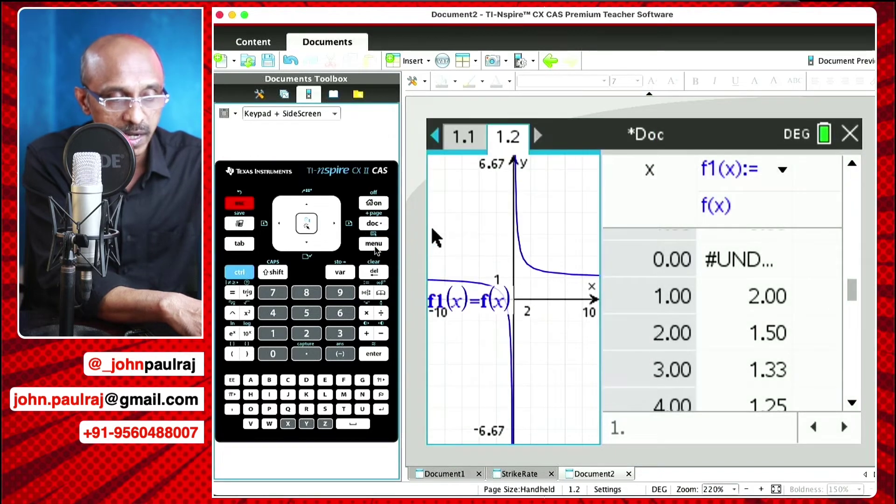
{"action": "left_click", "coordinate": [653, 212]}
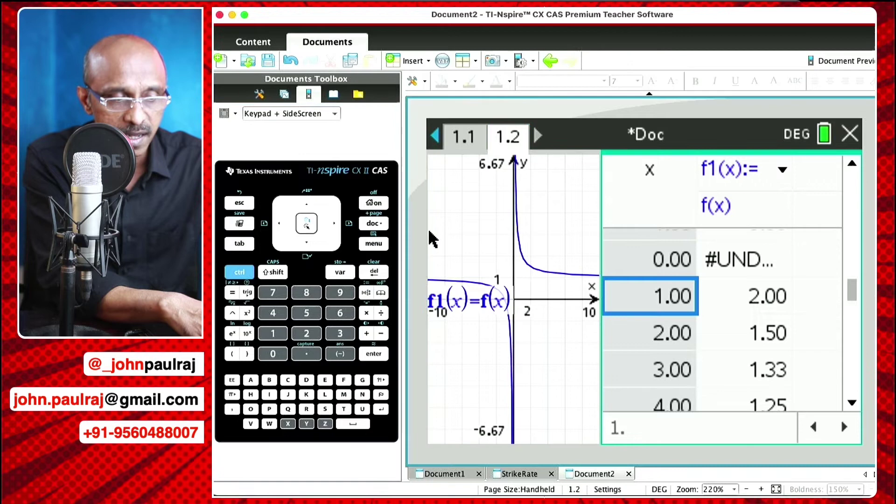
{"action": "left_click", "coordinate": [385, 246]}
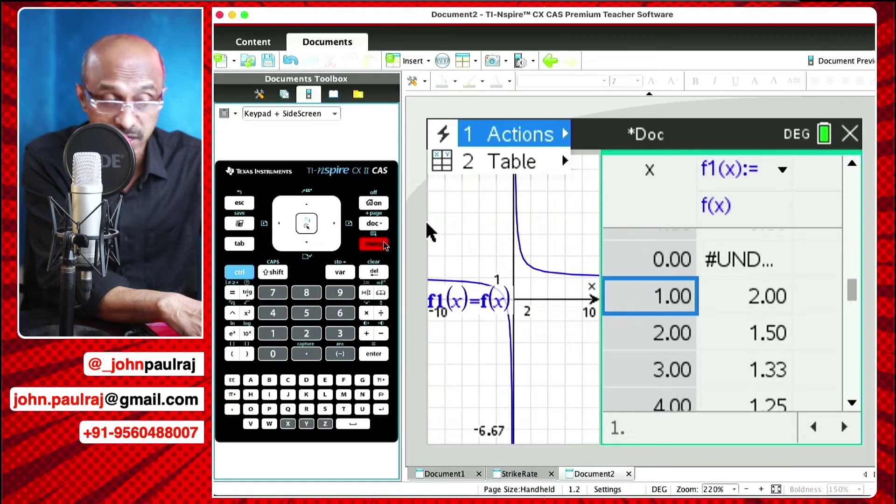
{"action": "left_click", "coordinate": [544, 175]}
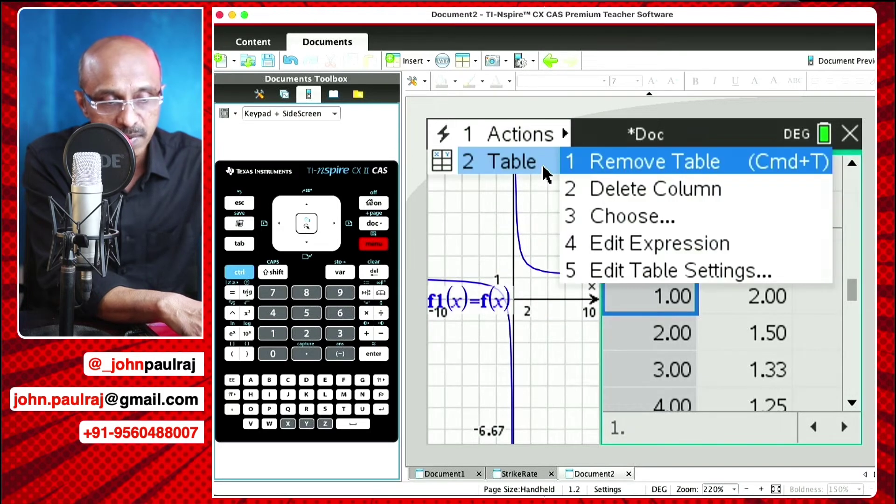
Step: Set Table Start to 0 and Table Step to 50, listing x = 0, 50, 100
{"action": "left_click", "coordinate": [638, 279]}
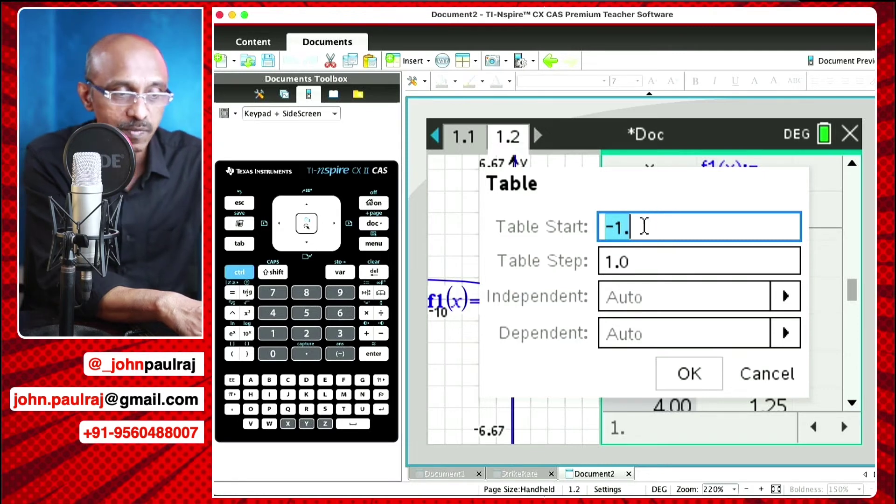
{"action": "type", "text": "0"}
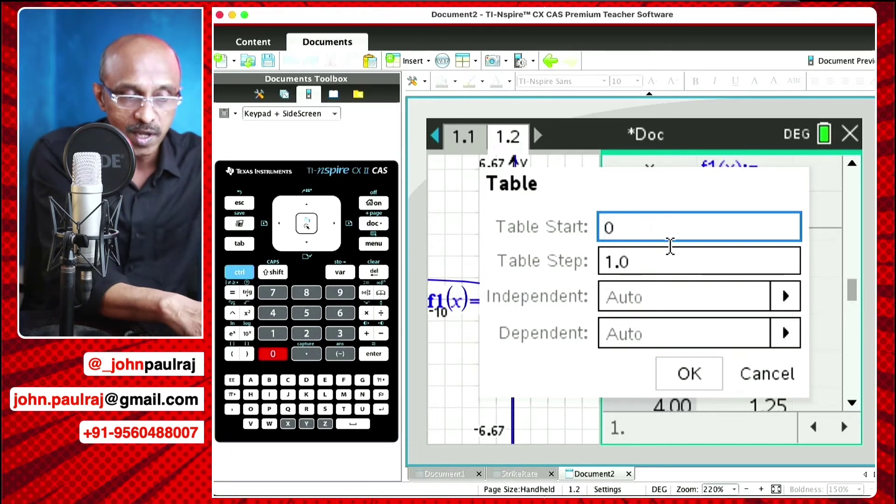
{"action": "left_click", "coordinate": [612, 261]}
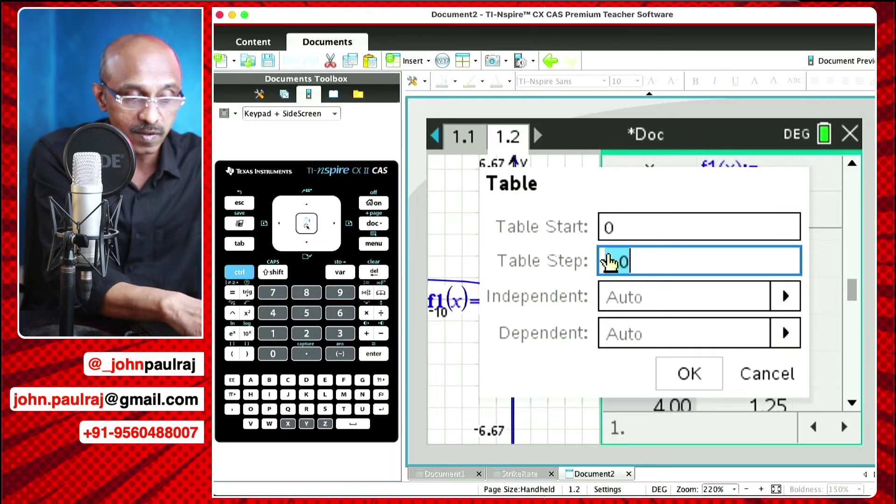
{"action": "type", "text": "50"}
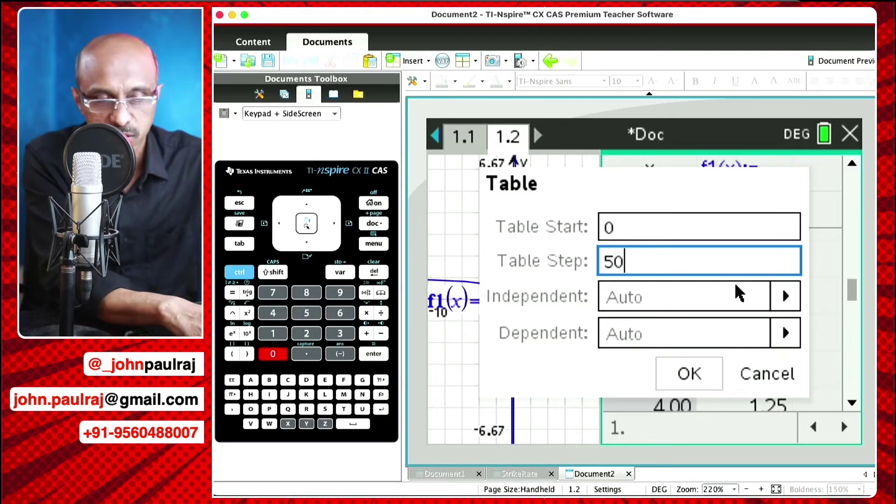
{"action": "left_click", "coordinate": [693, 366]}
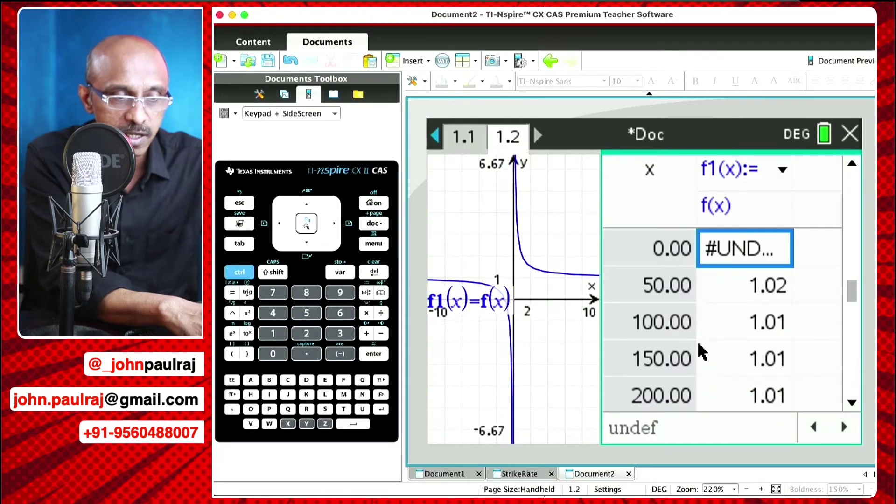
{"action": "left_click", "coordinate": [672, 290]}
{"action": "left_click", "coordinate": [663, 331]}
Step: Re-run f(x):=4·x+1 from history on page 1.1, then return to page 1.2
{"action": "left_click", "coordinate": [658, 367]}
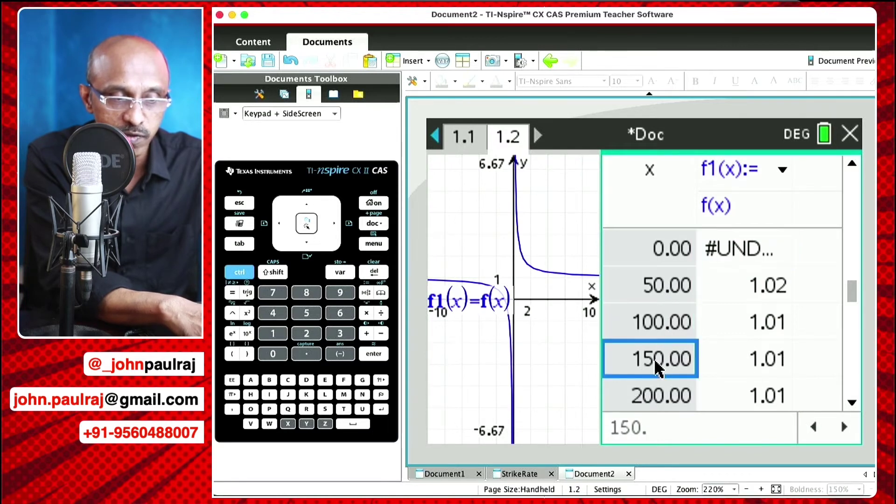
{"action": "left_click", "coordinate": [464, 138]}
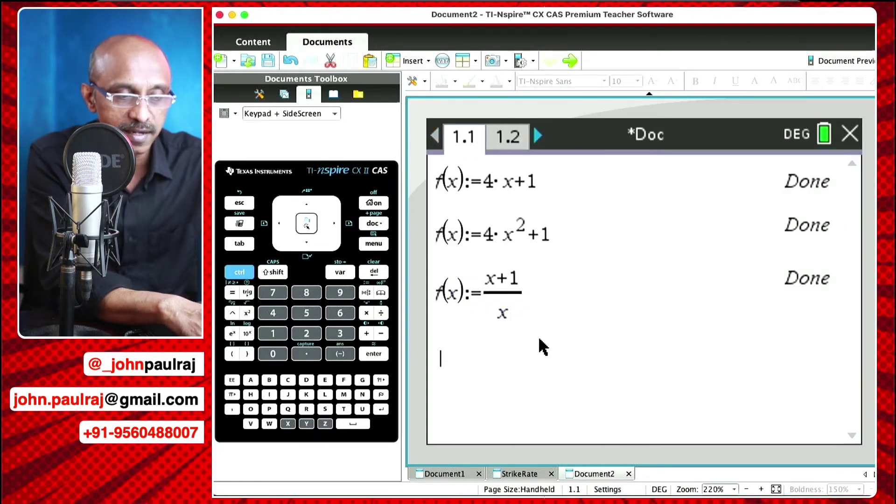
{"action": "key", "text": "Up"}
{"action": "key", "text": "Up"}
{"action": "key", "text": "Up"}
{"action": "key", "text": "Up"}
{"action": "key", "text": "Up"}
{"action": "key", "text": "Up"}
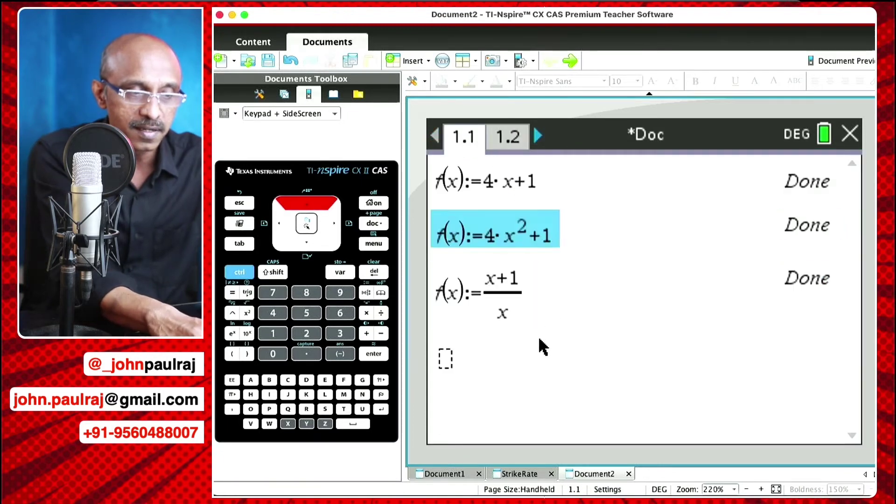
{"action": "key", "text": "Return"}
{"action": "key", "text": "Return"}
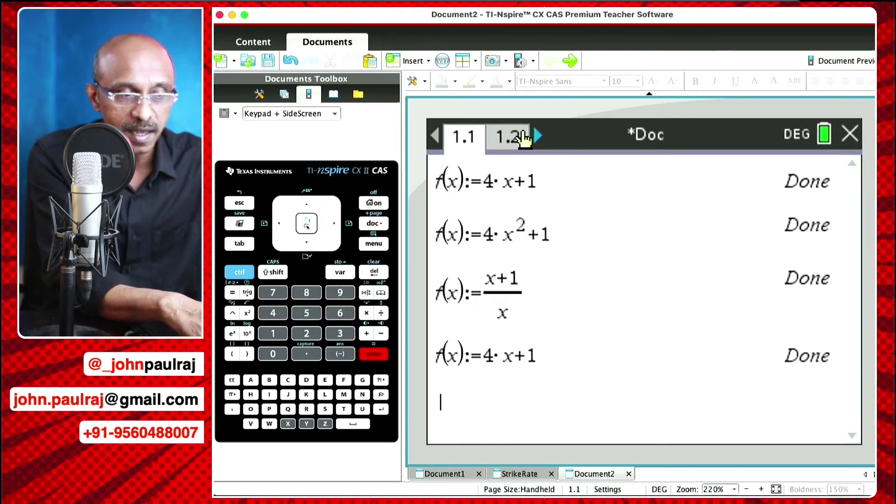
{"action": "left_click", "coordinate": [523, 135]}
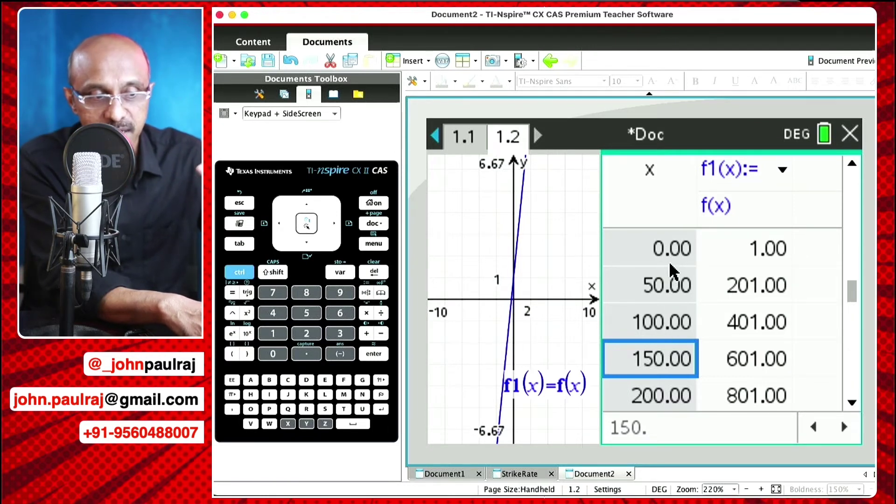
Step: Change the table settings so the Independent variable is set to Ask
{"action": "left_click", "coordinate": [380, 243]}
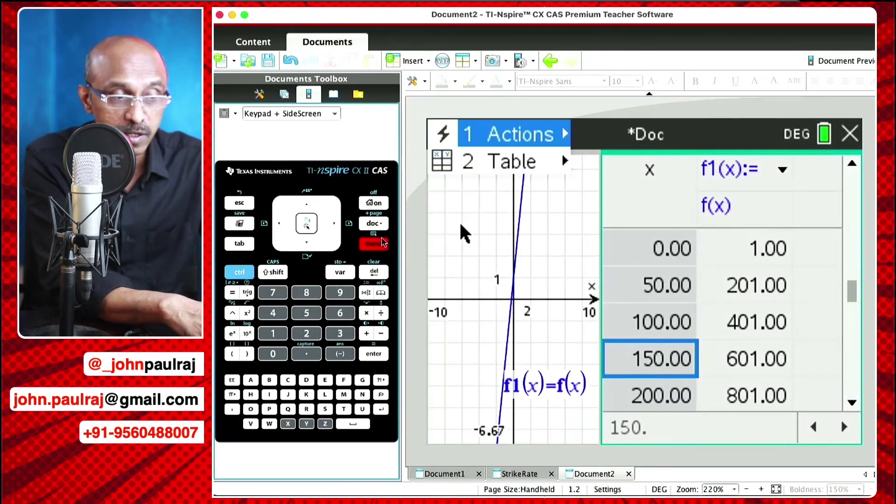
{"action": "mouse_move", "coordinate": [528, 165]}
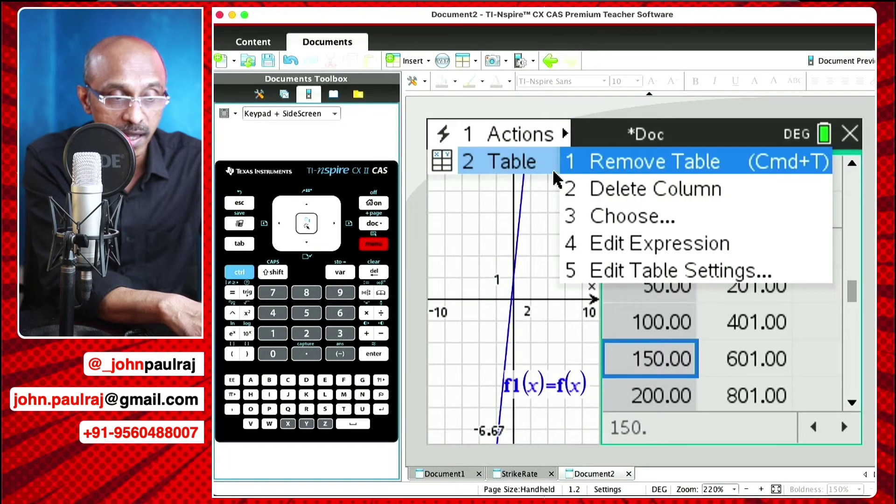
{"action": "left_click", "coordinate": [636, 266]}
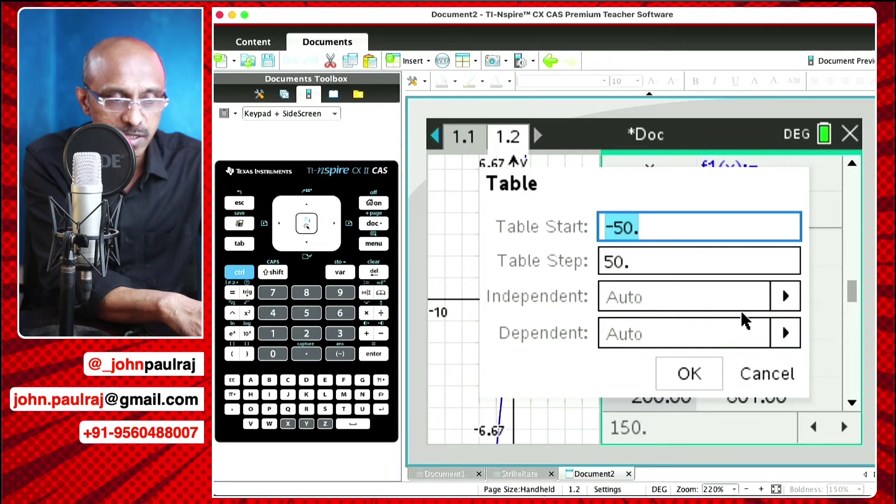
{"action": "left_click", "coordinate": [784, 299]}
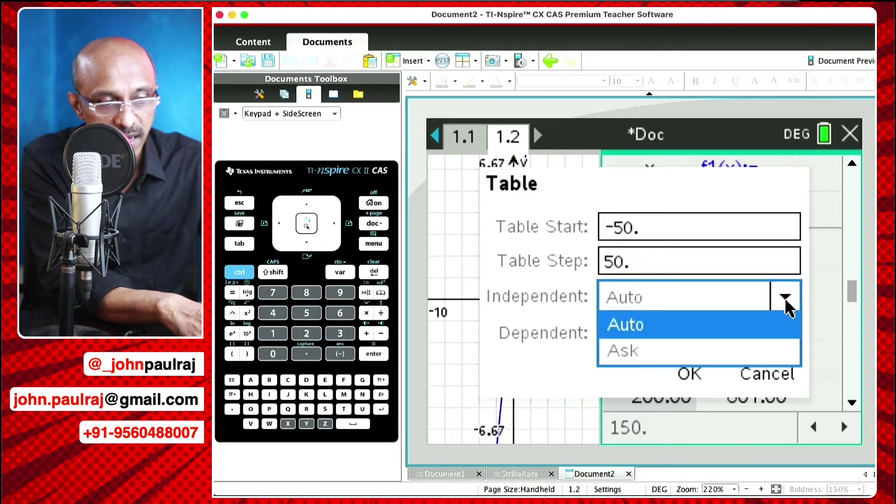
{"action": "left_click", "coordinate": [719, 355]}
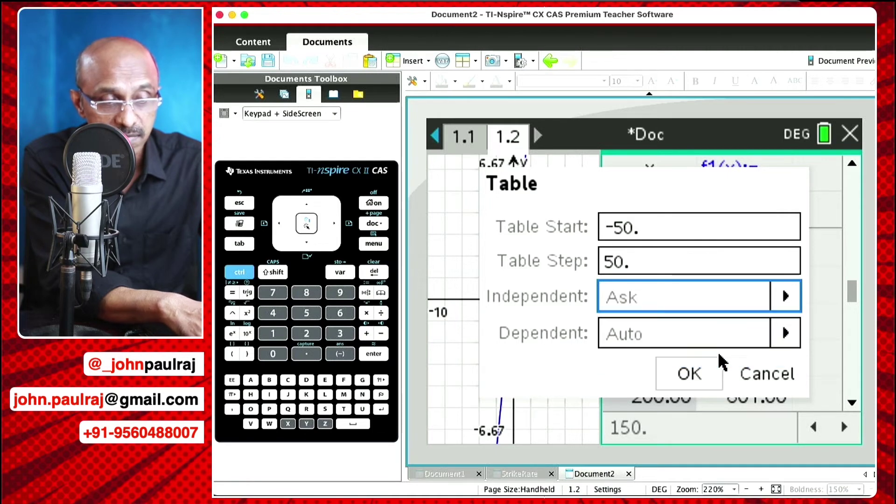
{"action": "left_click", "coordinate": [698, 374]}
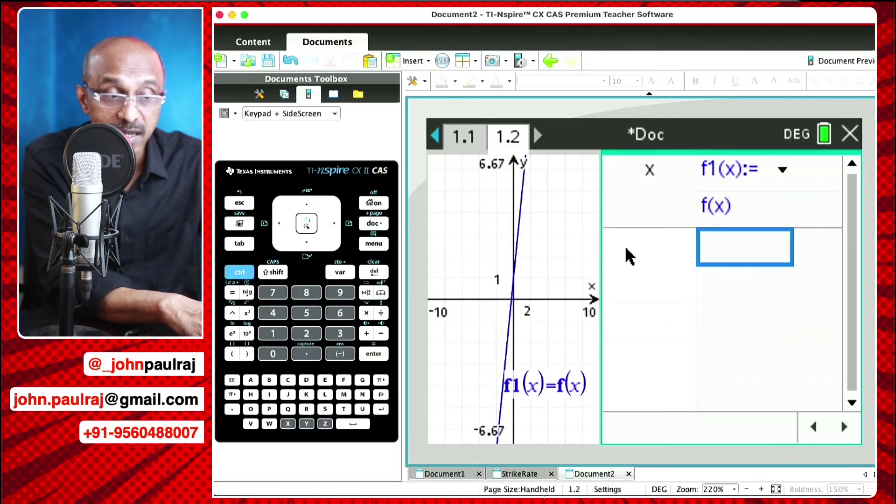
Step: Enter x = 122.3 in the table to get f1 = 490.20, then return to page 1.1
{"action": "left_click", "coordinate": [646, 252]}
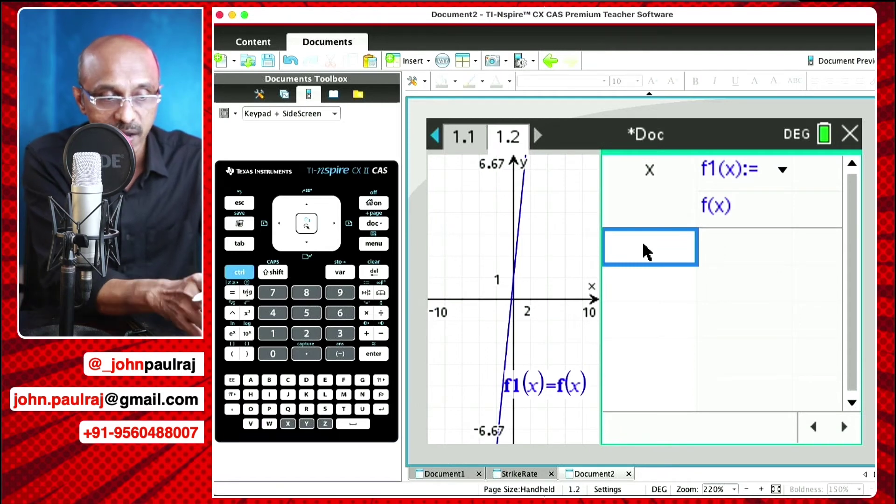
{"action": "type", "text": "122.3"}
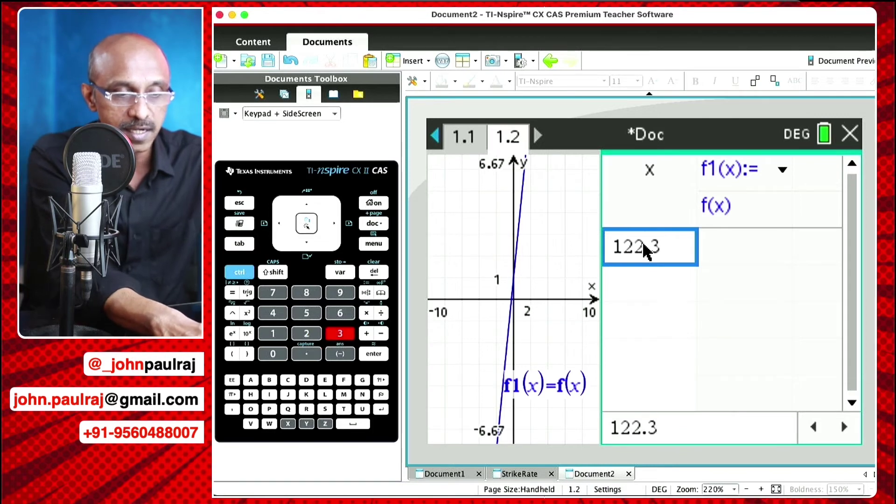
{"action": "key", "text": "Return"}
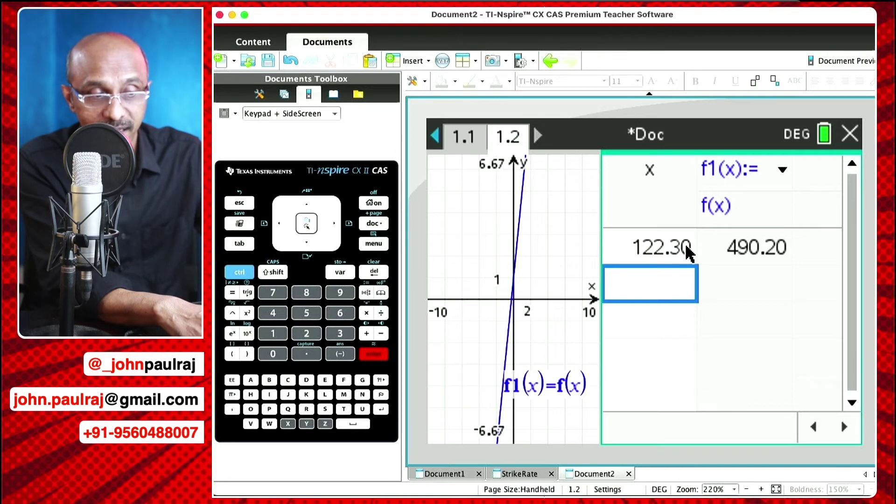
{"action": "left_click", "coordinate": [468, 141]}
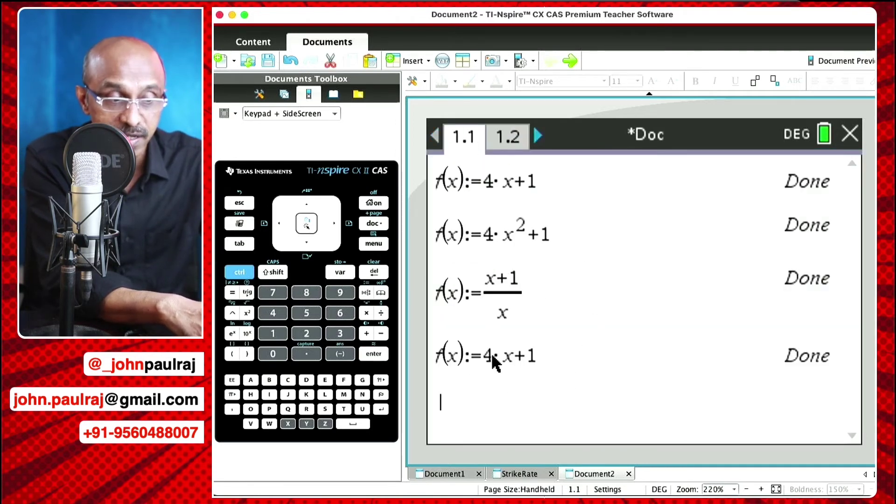
Step: Evaluate f(122.4) on the calculator entry line, giving 490.60
{"action": "type", "text": "f"}
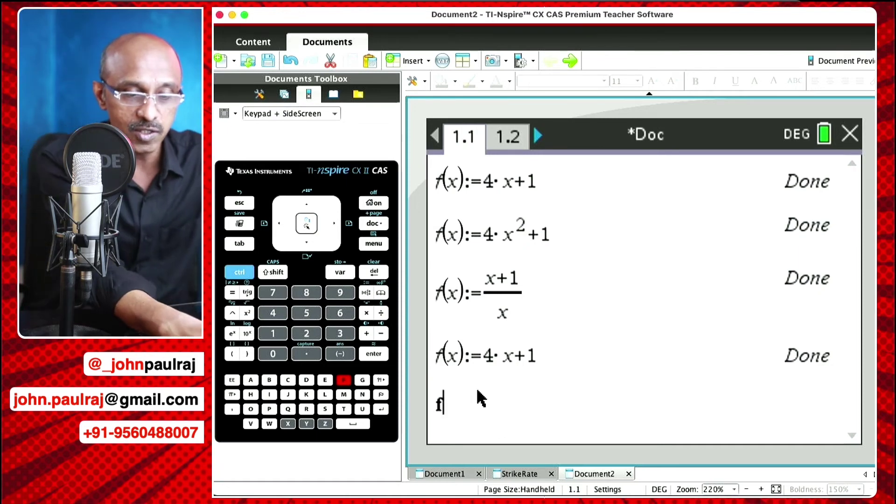
{"action": "type", "text": "("}
{"action": "type", "text": "12"}
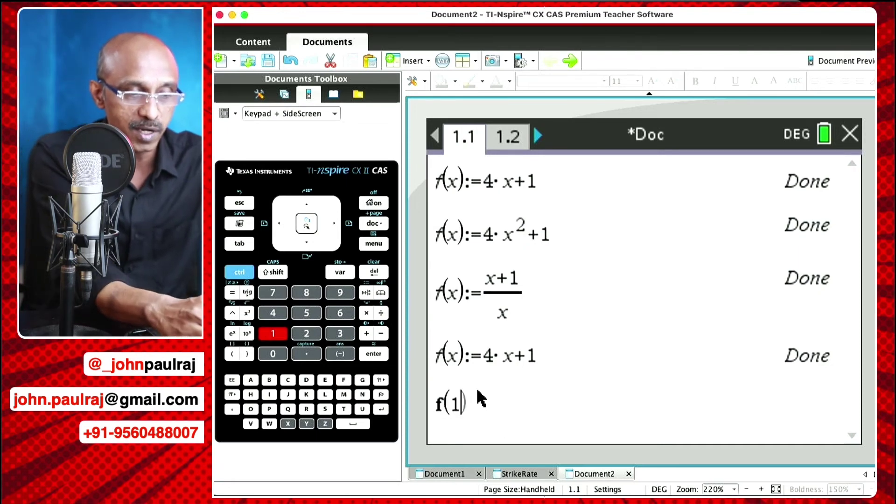
{"action": "type", "text": ".4"}
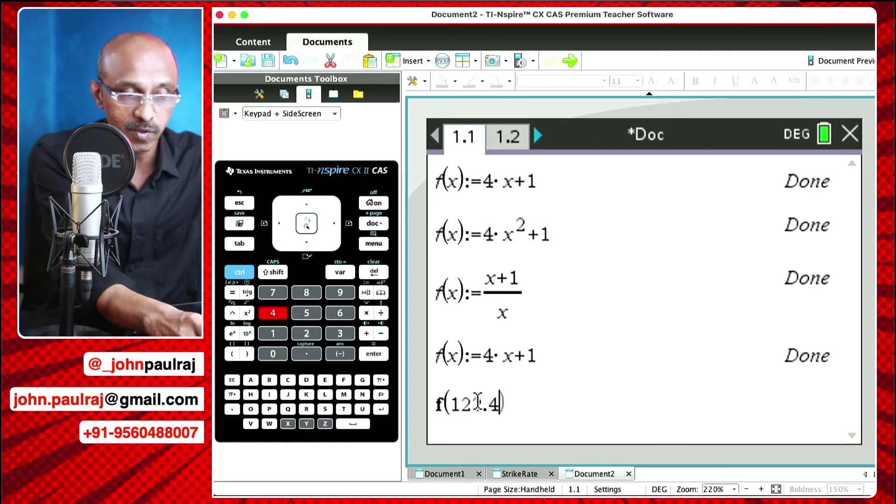
{"action": "key", "text": "Return"}
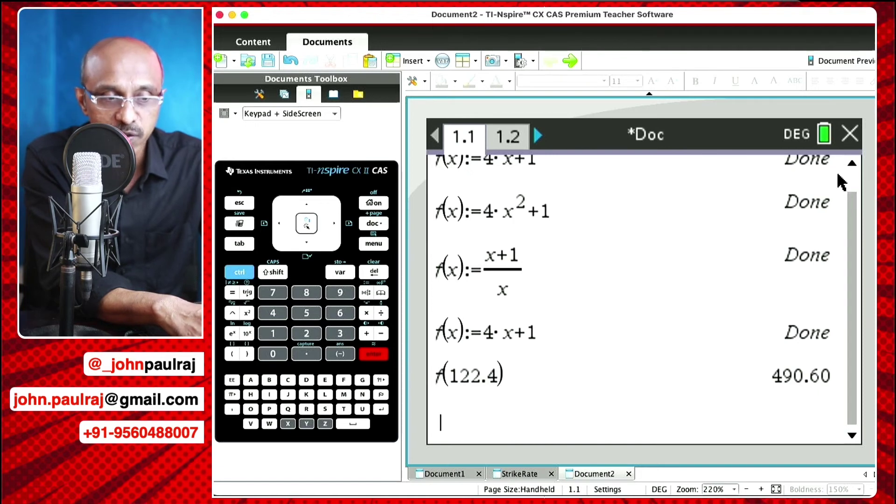
Step: Set Display Digits to Float 3 and Calculation Mode to Exact, then re-evaluate f(122.4) to get 2453/5
{"action": "left_click", "coordinate": [824, 138]}
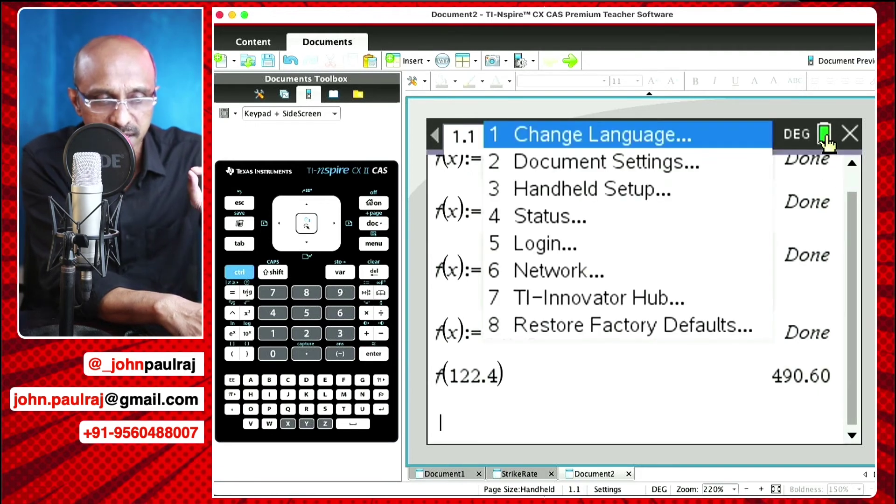
{"action": "left_click", "coordinate": [740, 166]}
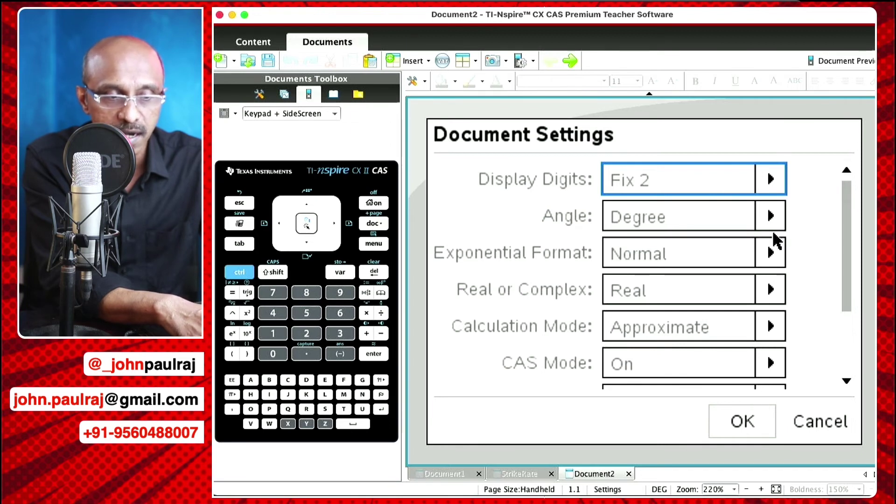
{"action": "left_click", "coordinate": [770, 179]}
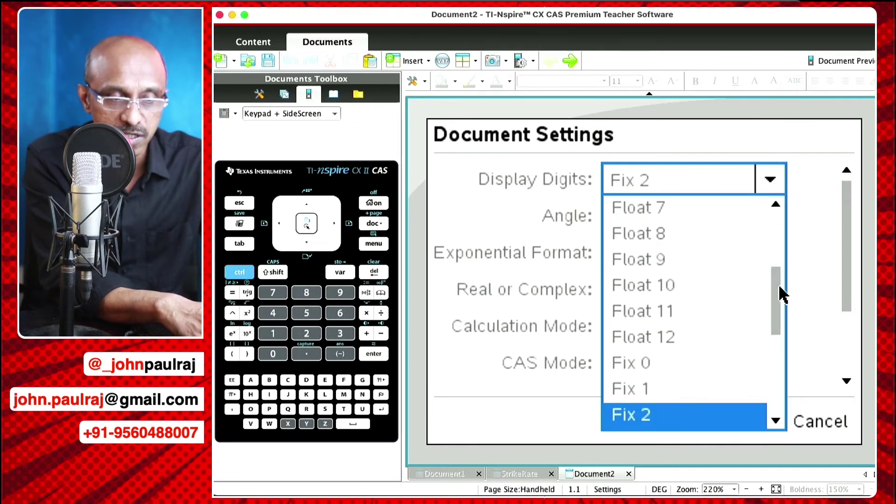
{"action": "left_click_drag", "start_coordinate": [778, 283], "coordinate": [788, 181]}
{"action": "left_click", "coordinate": [658, 288]}
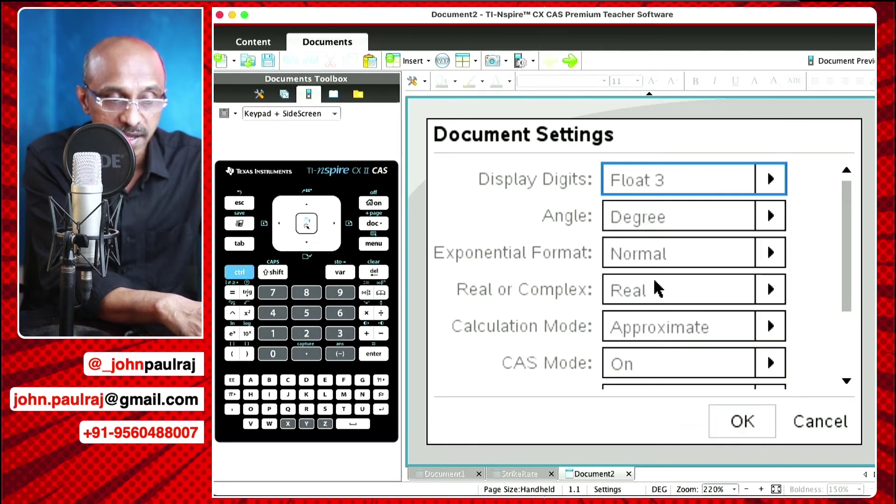
{"action": "left_click", "coordinate": [772, 335]}
{"action": "left_click", "coordinate": [646, 382]}
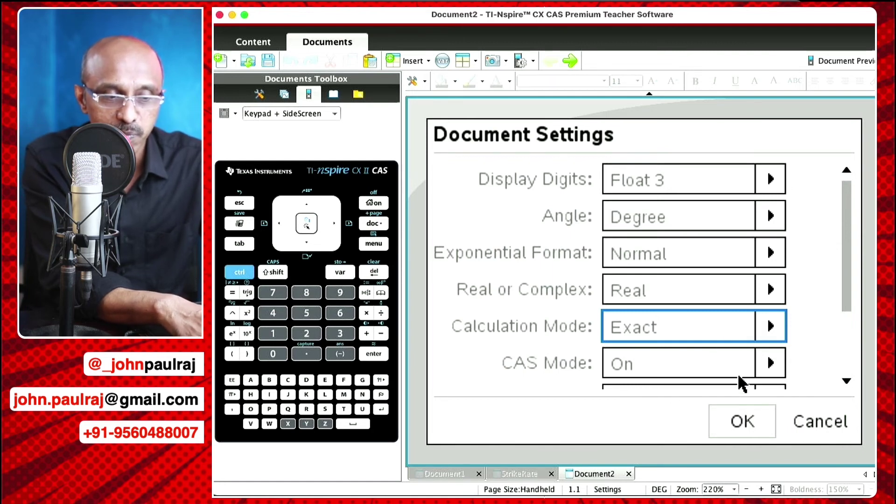
{"action": "left_click", "coordinate": [739, 425]}
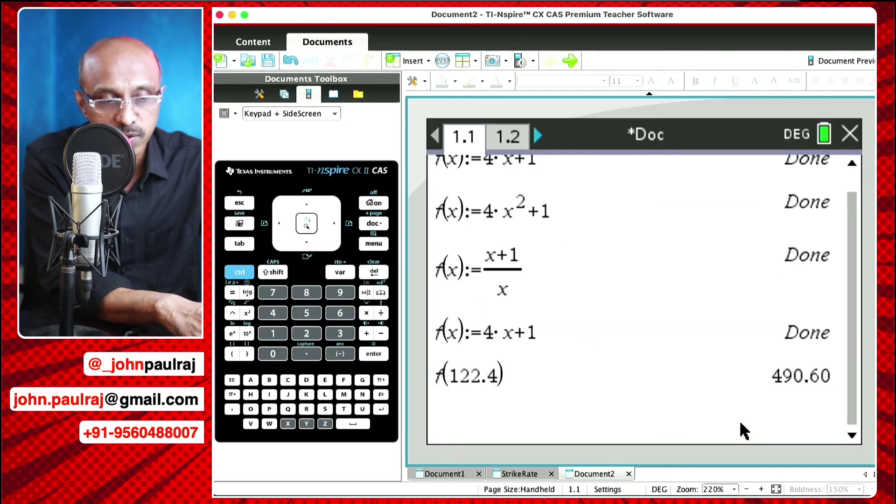
{"action": "key", "text": "Up"}
{"action": "key", "text": "Up"}
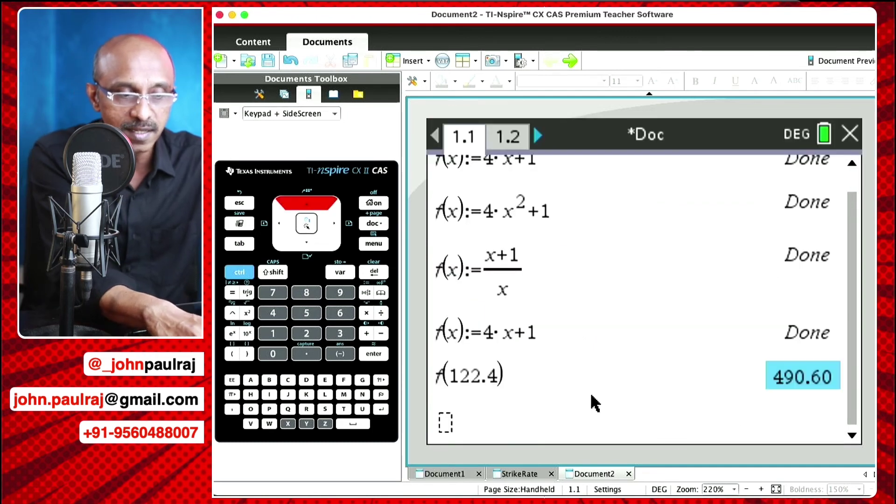
{"action": "key", "text": "Return"}
{"action": "key", "text": "Return"}
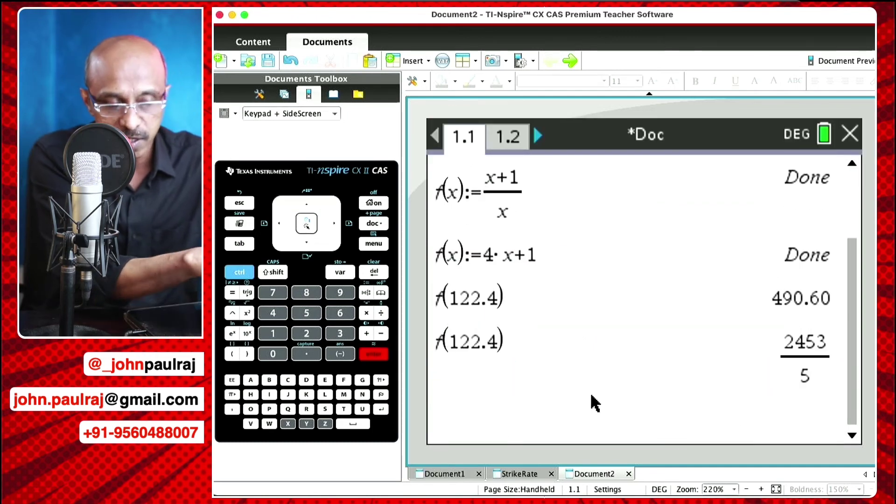